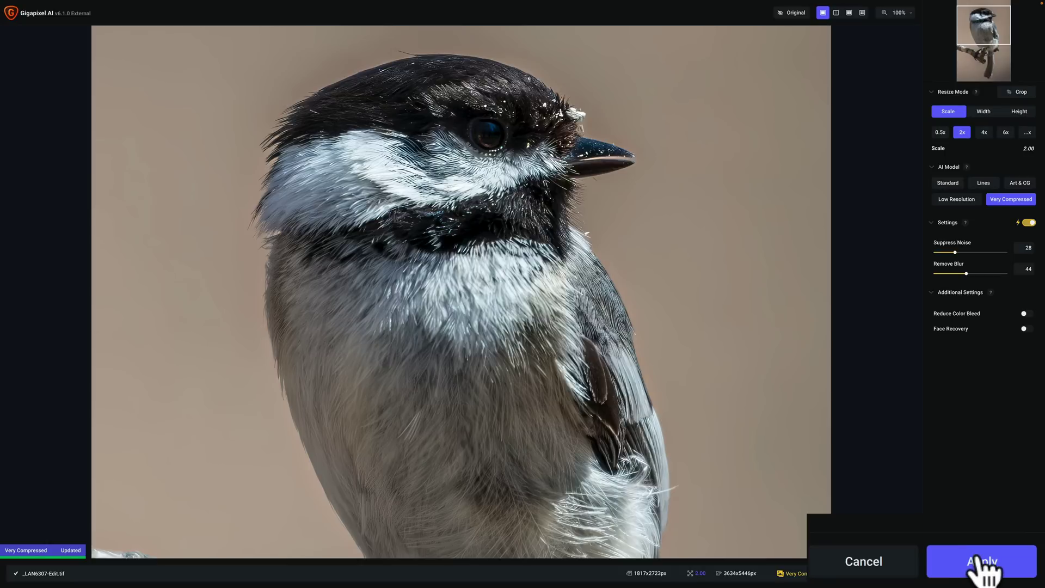
Step: Apply the 2x Very Compressed upscale to _LAN6307-Edit.tif and inspect the bird's head up close in Lightroom Classic
click(1012, 573)
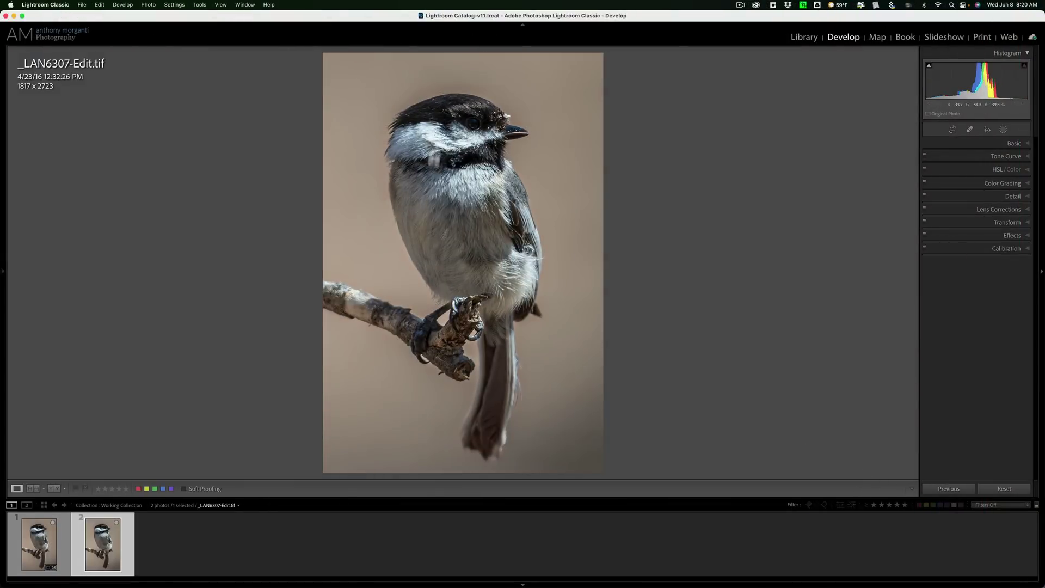
click(467, 124)
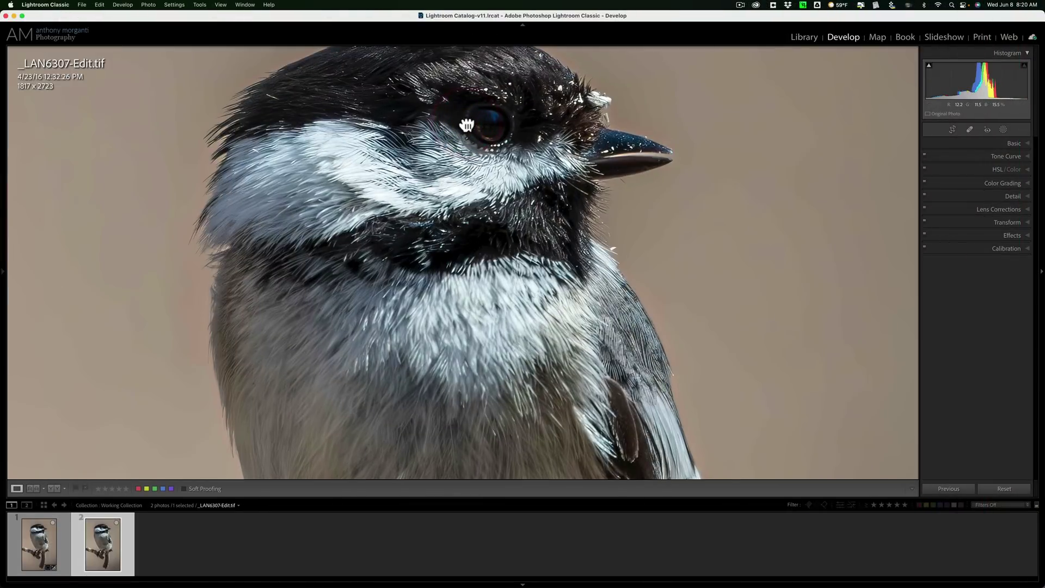
click(467, 118)
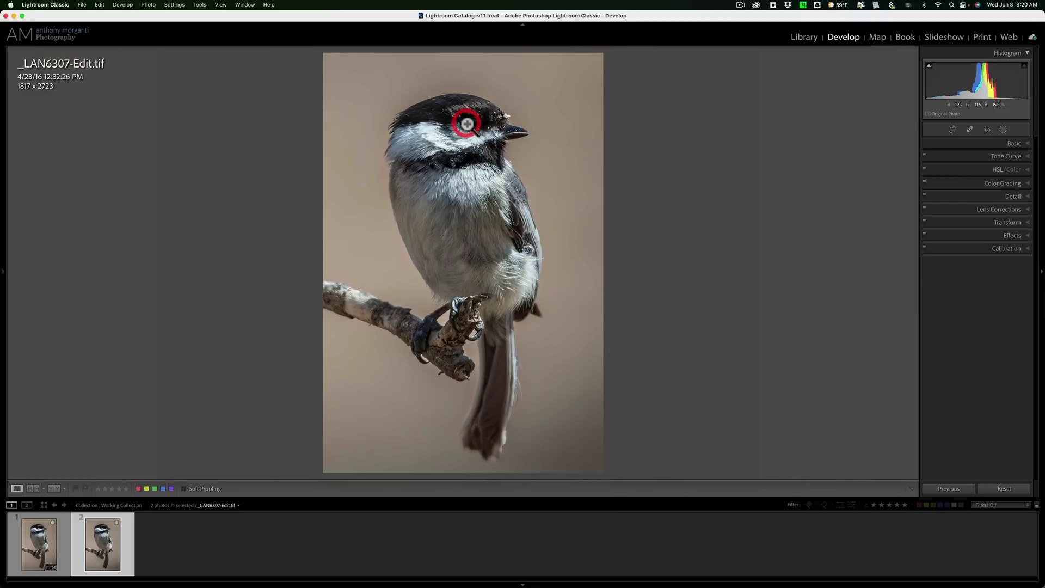
Step: Resolve the metadata conflict on _LAN6307-Edit.tif by importing the settings from disk
click(36, 550)
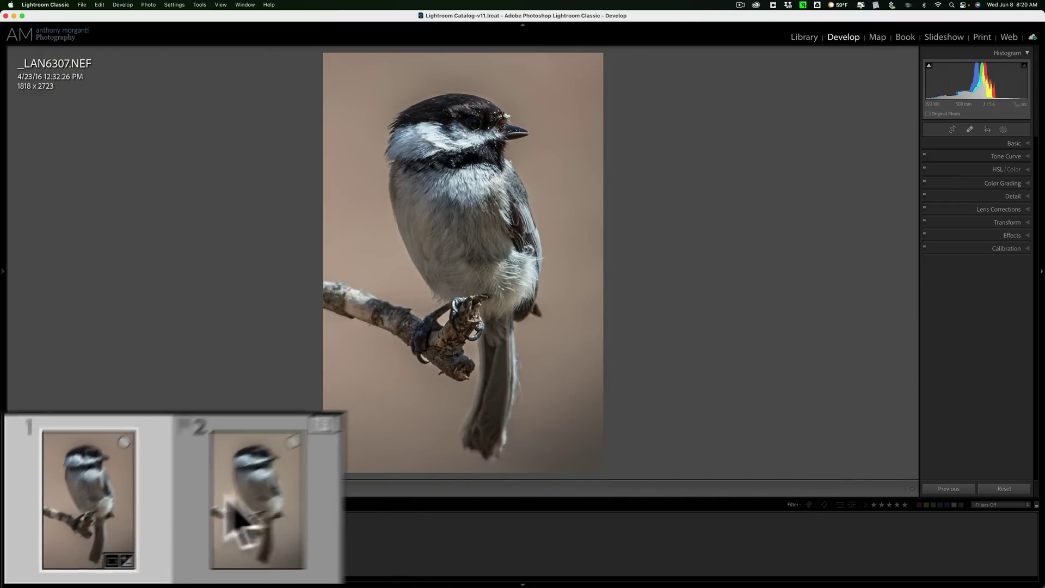
click(326, 422)
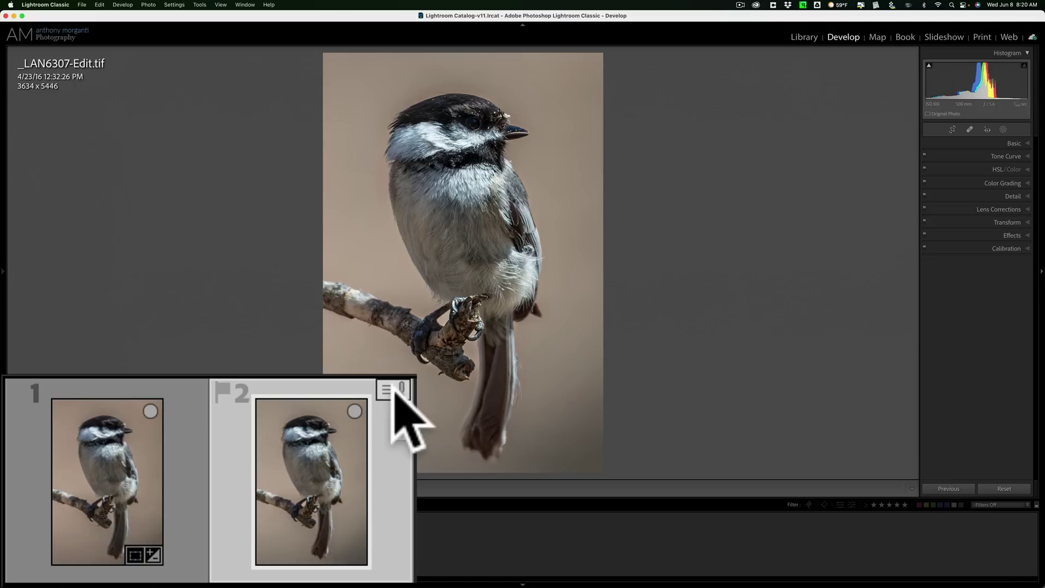
click(128, 515)
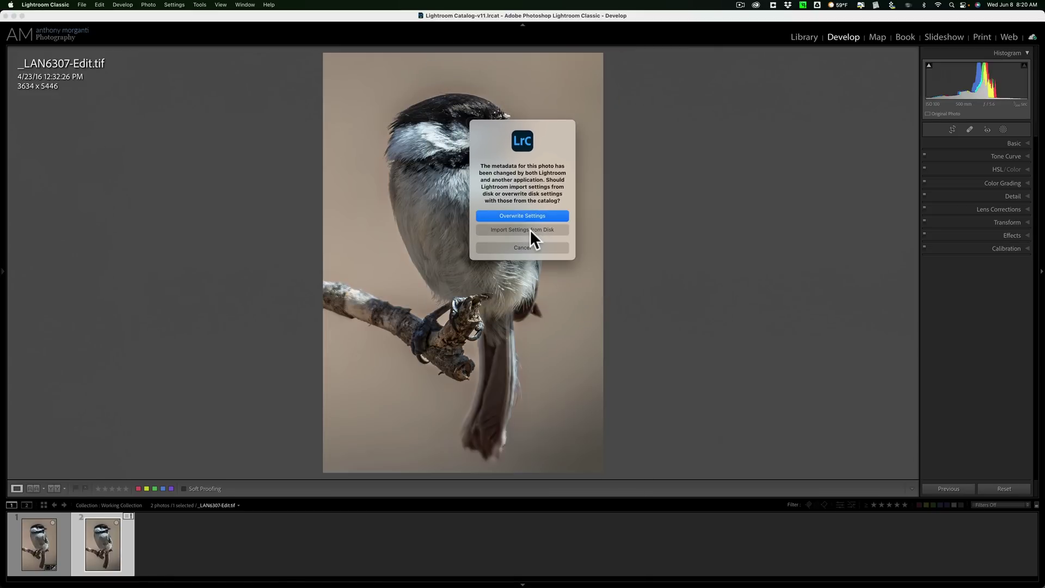
click(530, 229)
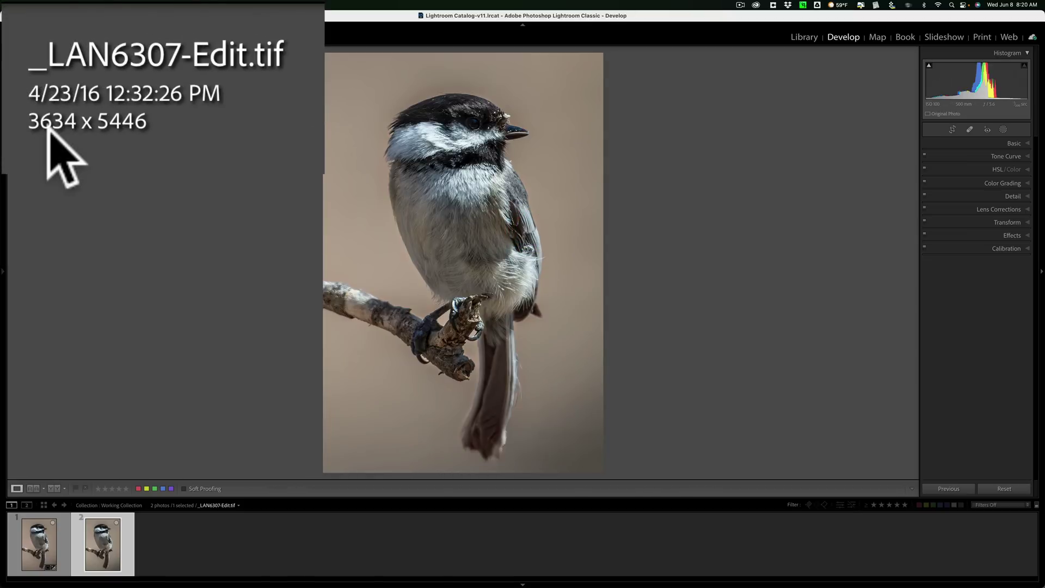
Step: Send a PSD copy of _LAN6307.NEF with Lightroom adjustments to ON1 Resize AI 2022, at 16 bits/component and resolution 300
click(49, 541)
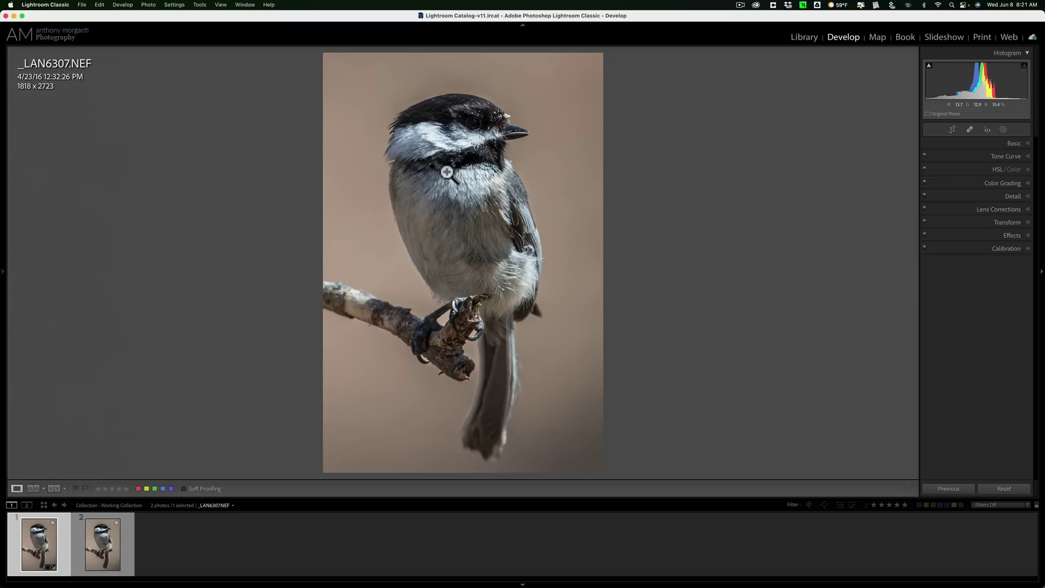
right_click(475, 135)
mouse_move(435, 157)
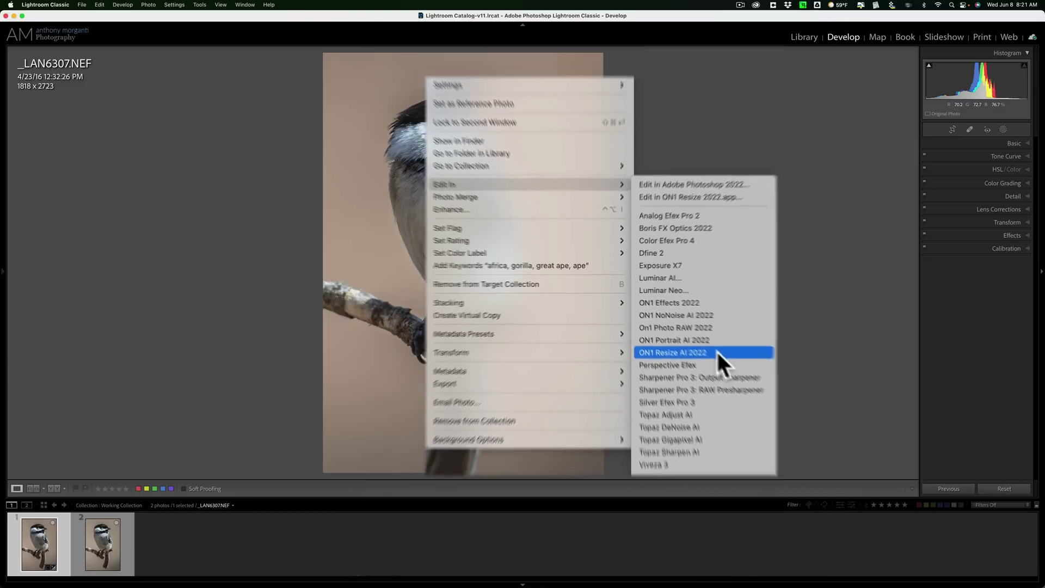
click(685, 330)
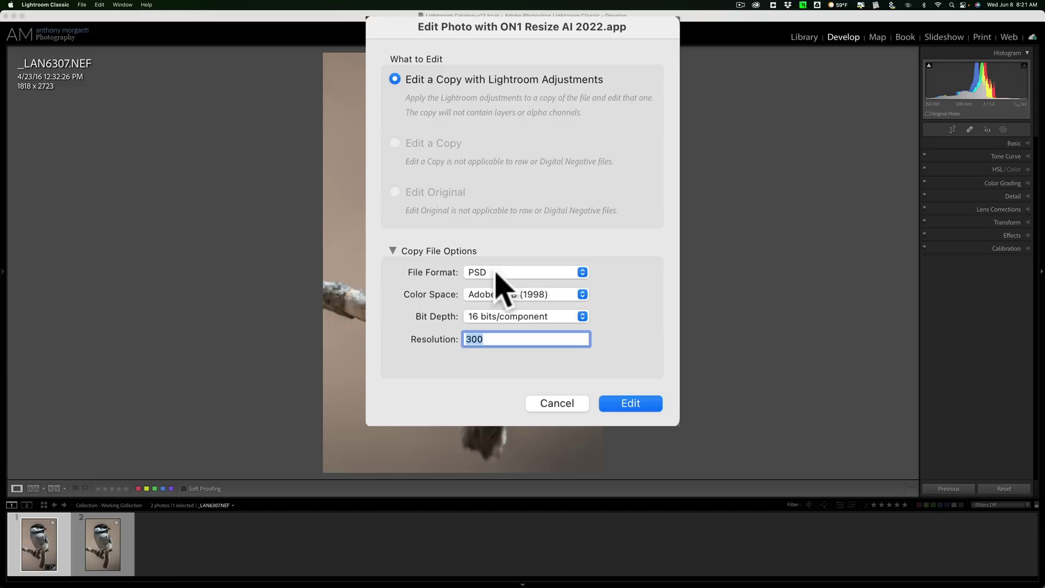
click(630, 404)
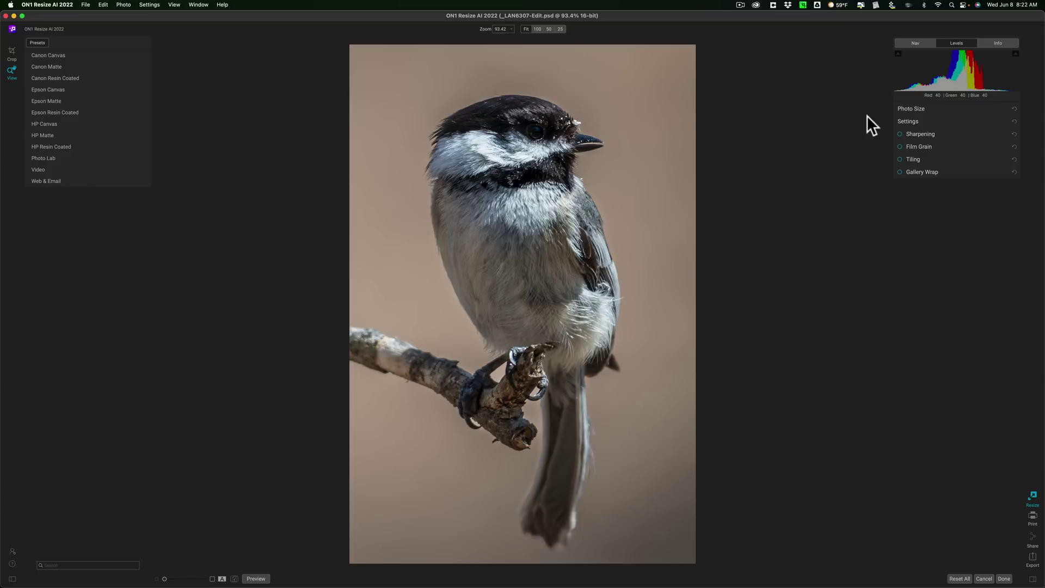
Step: Expand the Photo Size settings and set the resize basis to Percentage
click(953, 106)
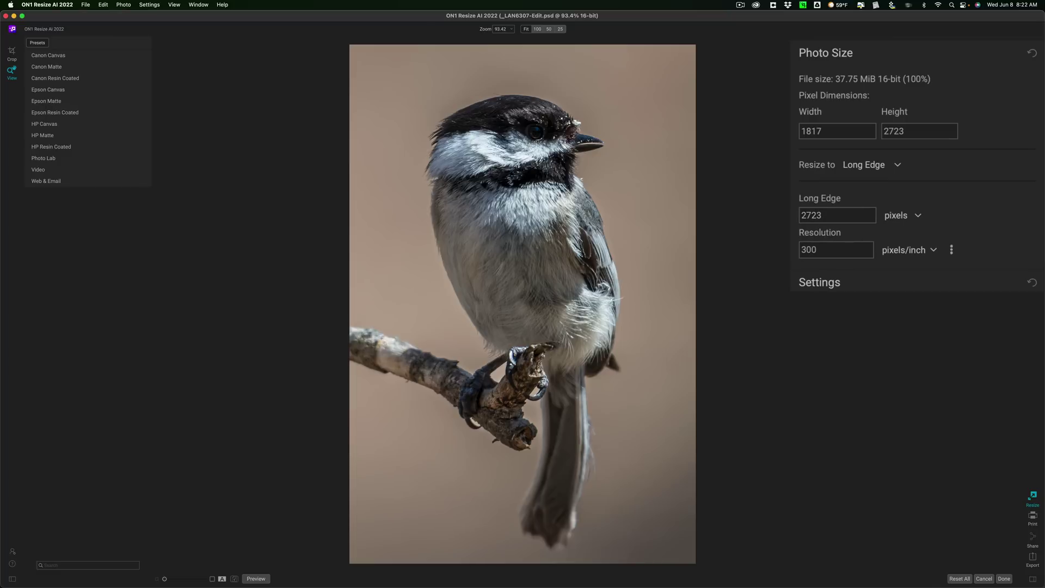
click(878, 165)
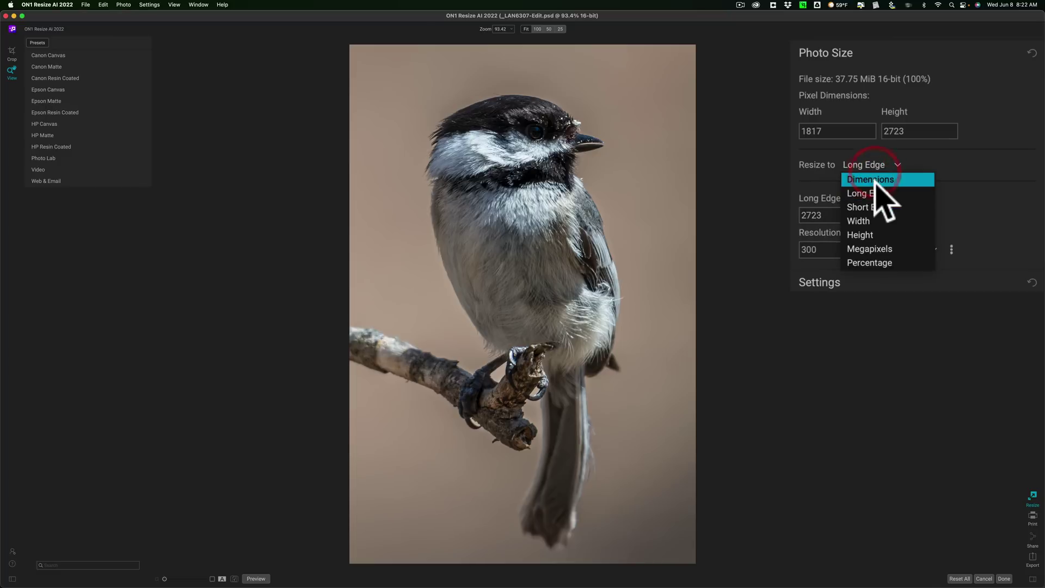
click(875, 181)
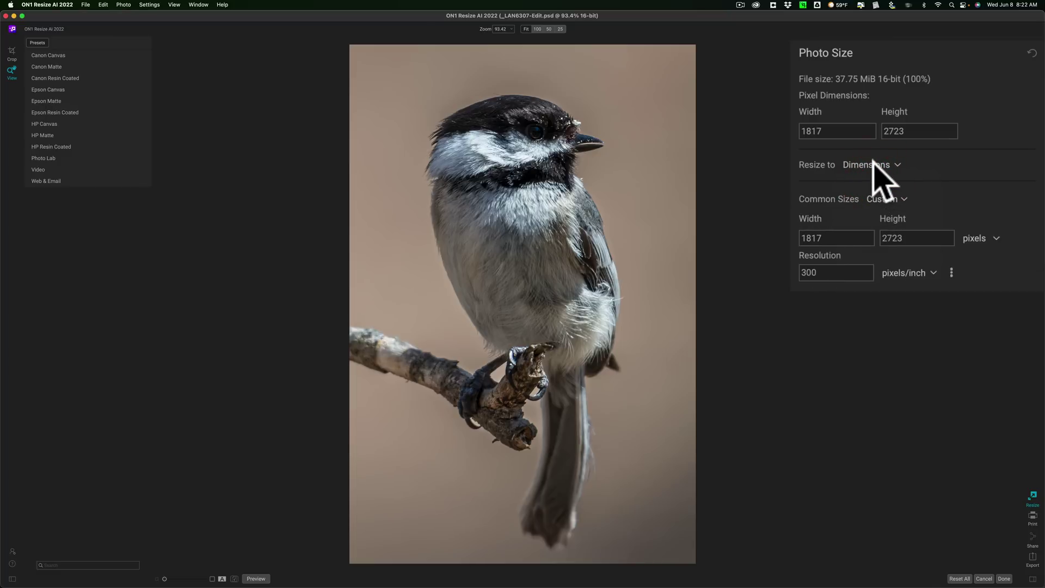
click(873, 162)
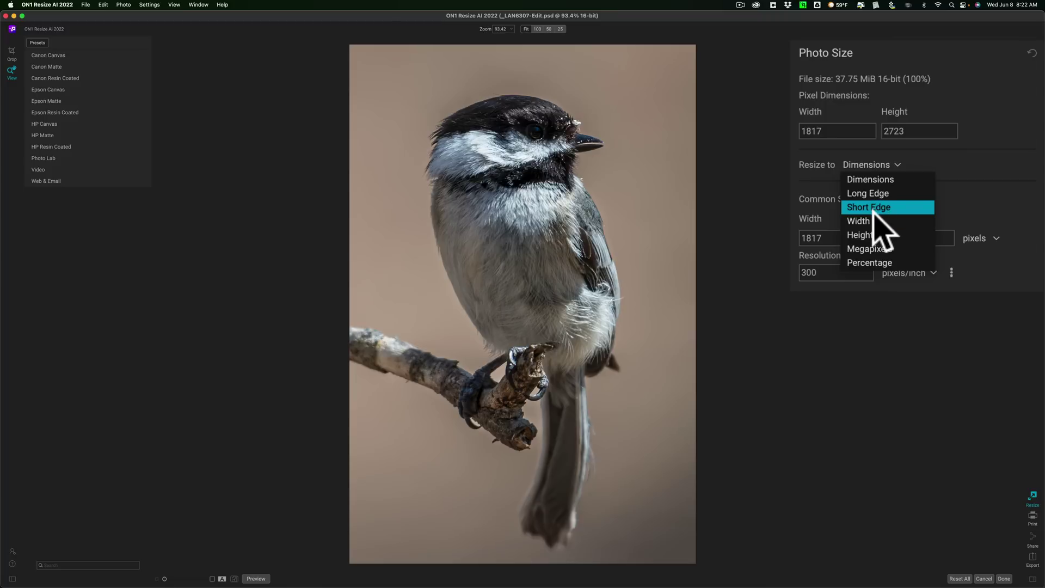
click(874, 262)
Step: Set the resize percent to 200, keeping the resolution at 300 pixels/inch
click(835, 215)
key(Return)
click(893, 297)
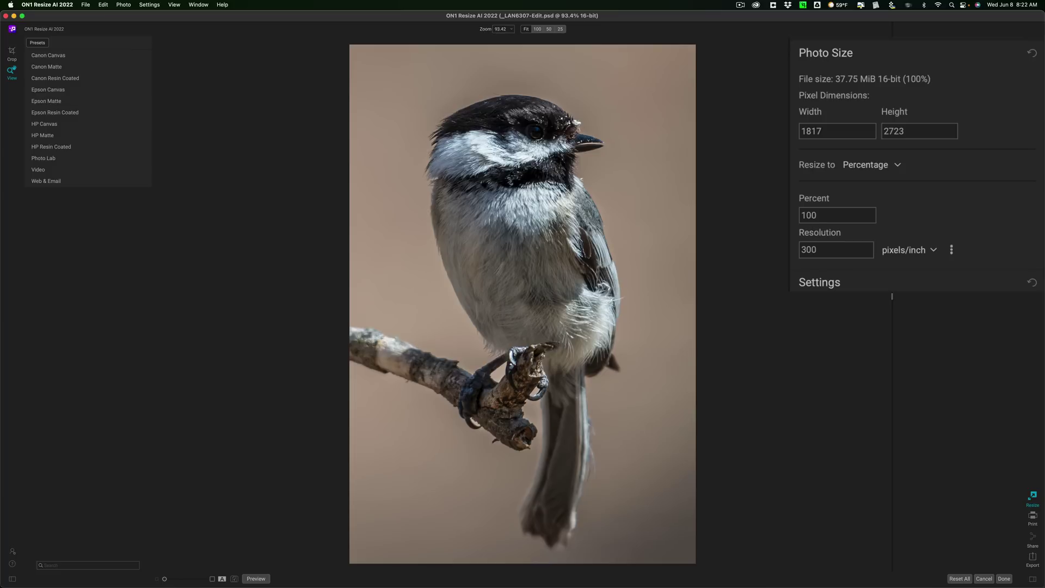
click(824, 215)
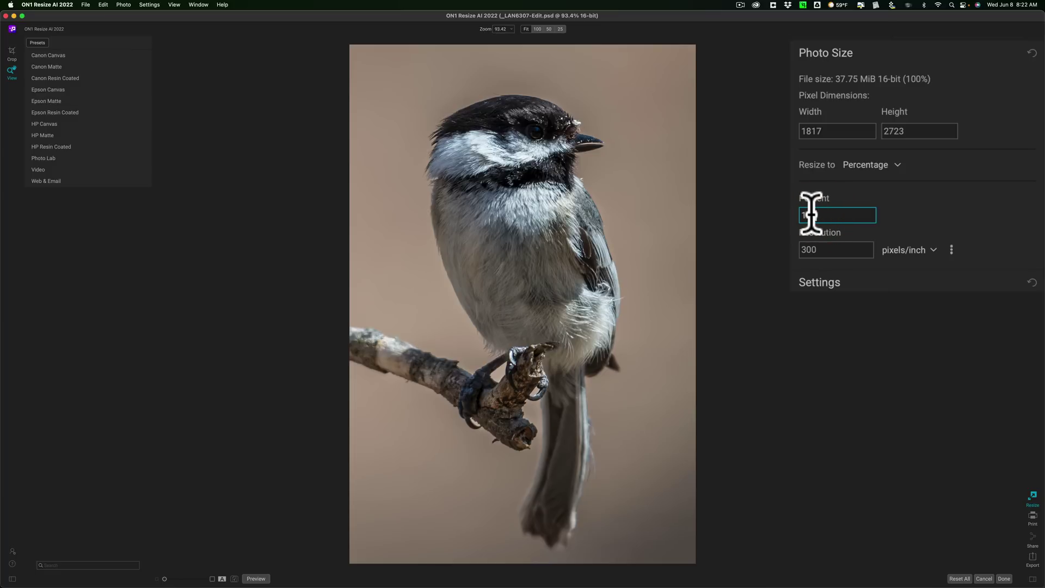
key(Return)
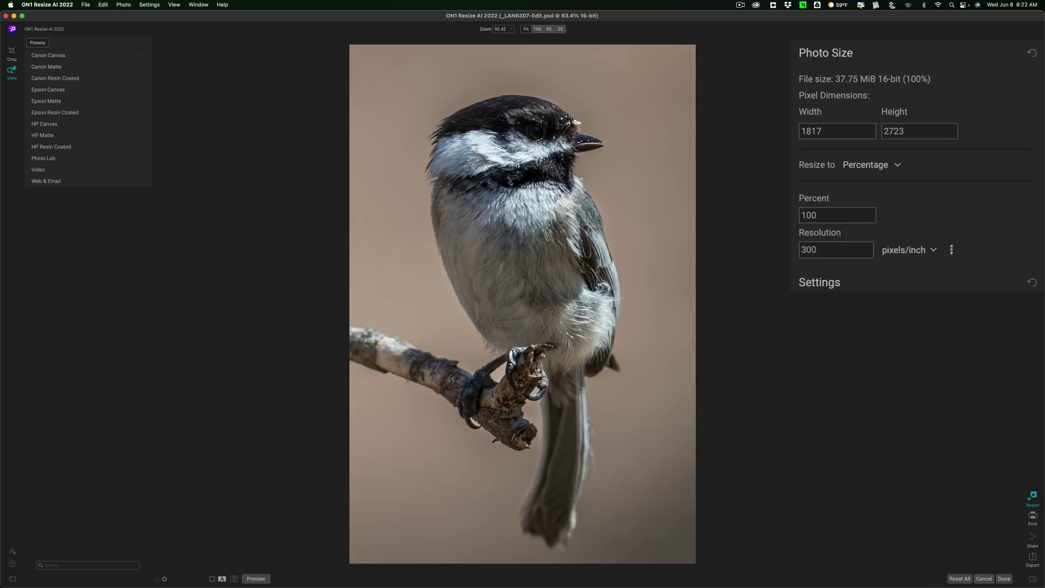
click(815, 215)
double_click(814, 215)
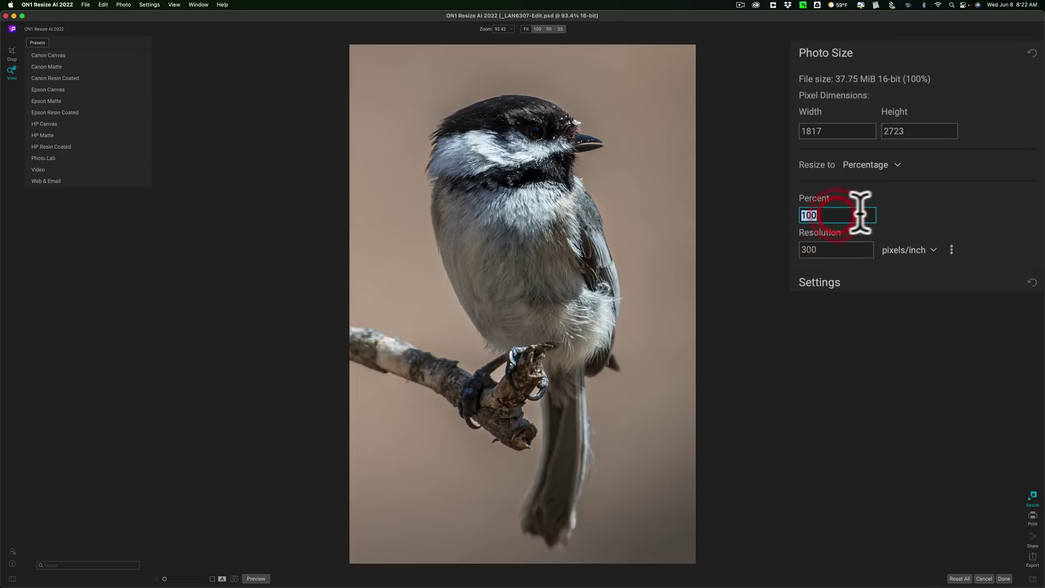
text(200)
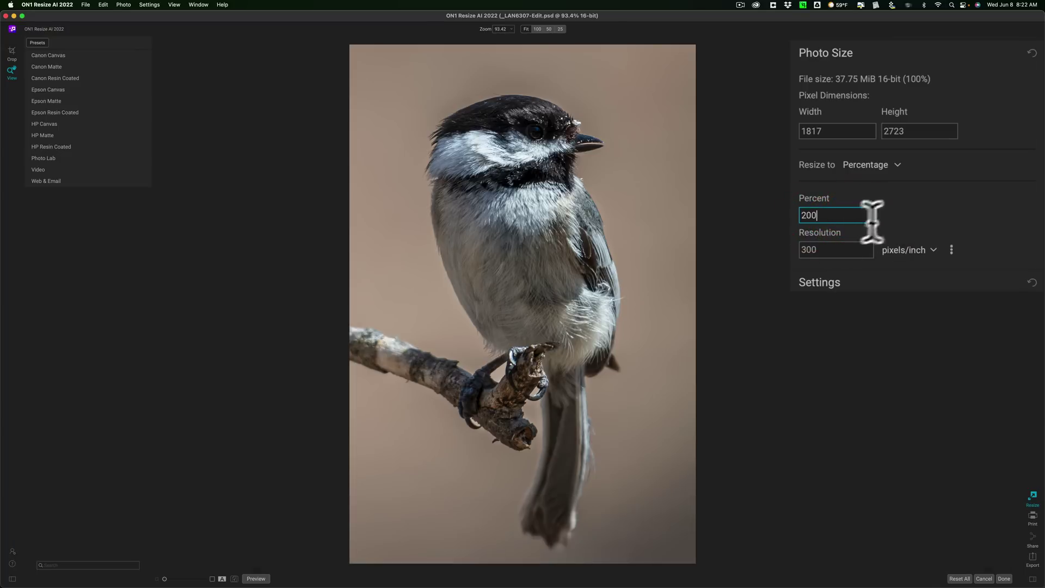
click(854, 245)
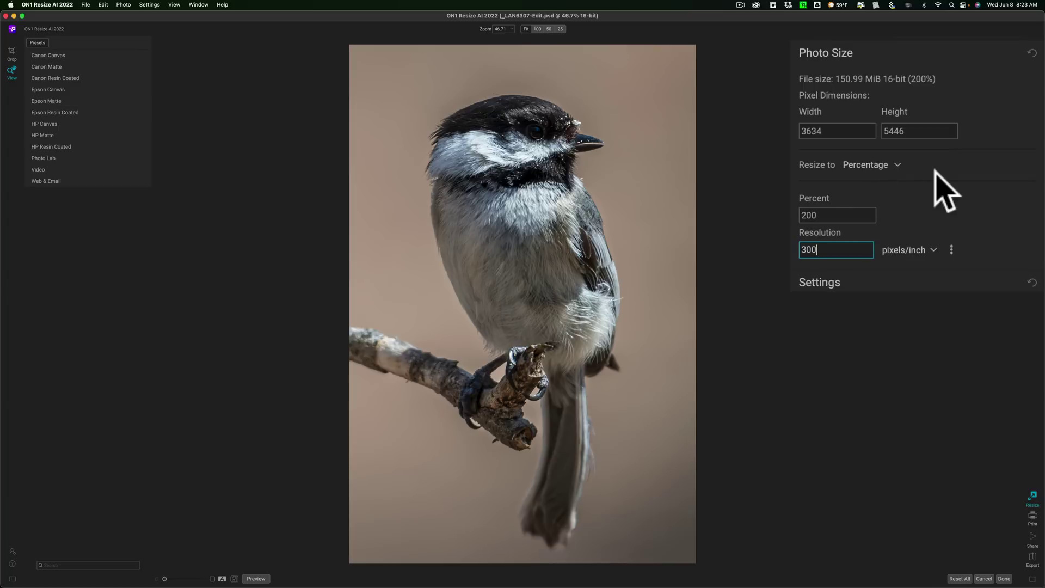
Step: Set the resize method to Resize AI 2022 (Standard), and try a Smoothness of 92 before resetting it to 0
click(937, 48)
click(964, 117)
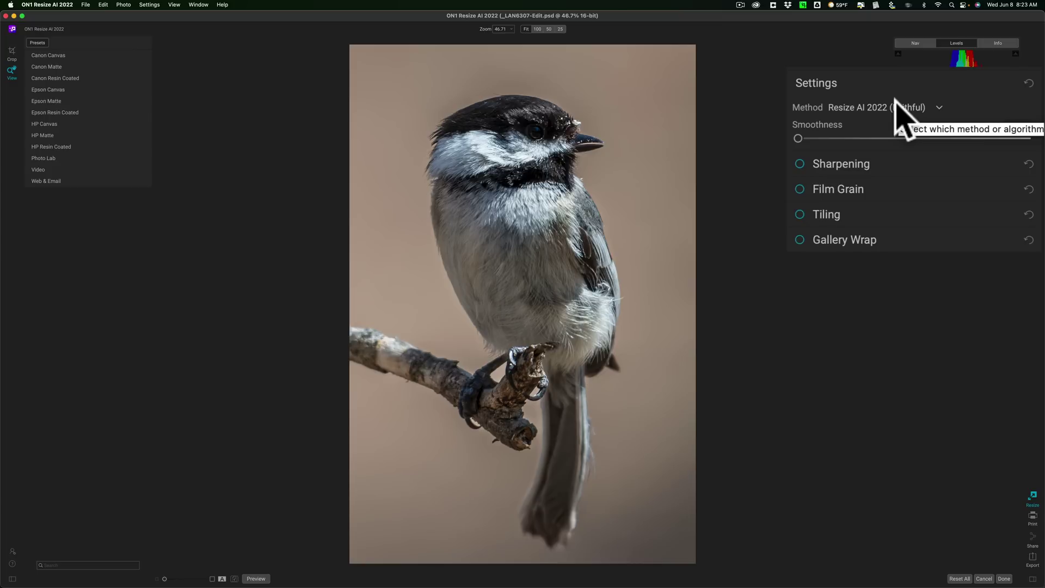
click(931, 110)
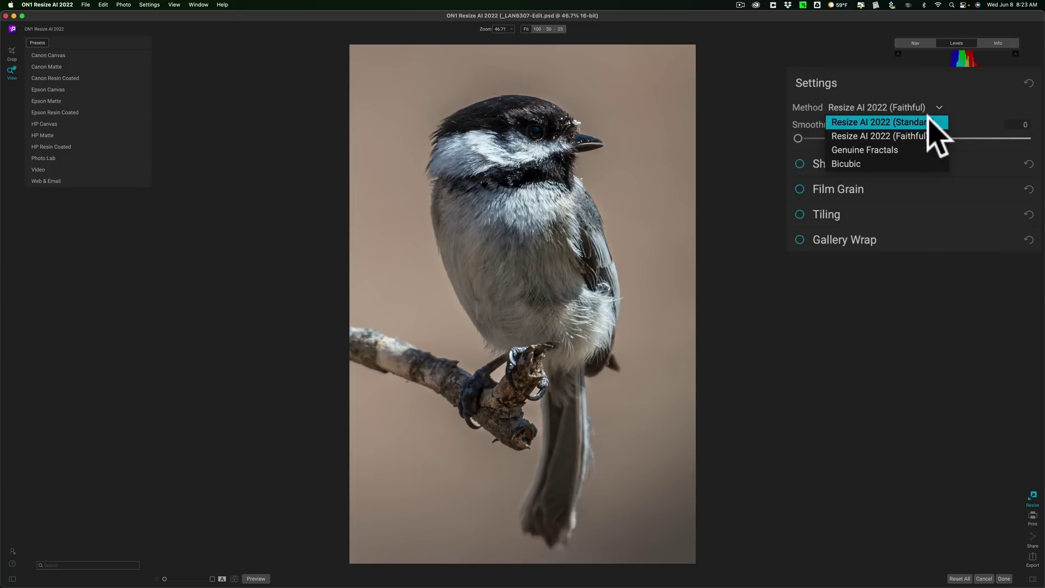
click(929, 118)
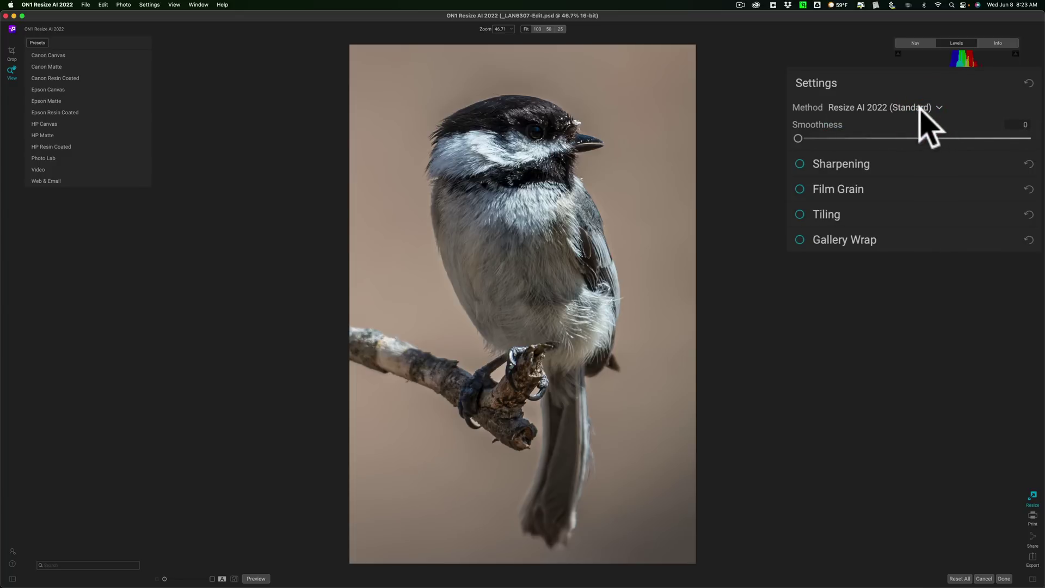
click(920, 108)
click(917, 136)
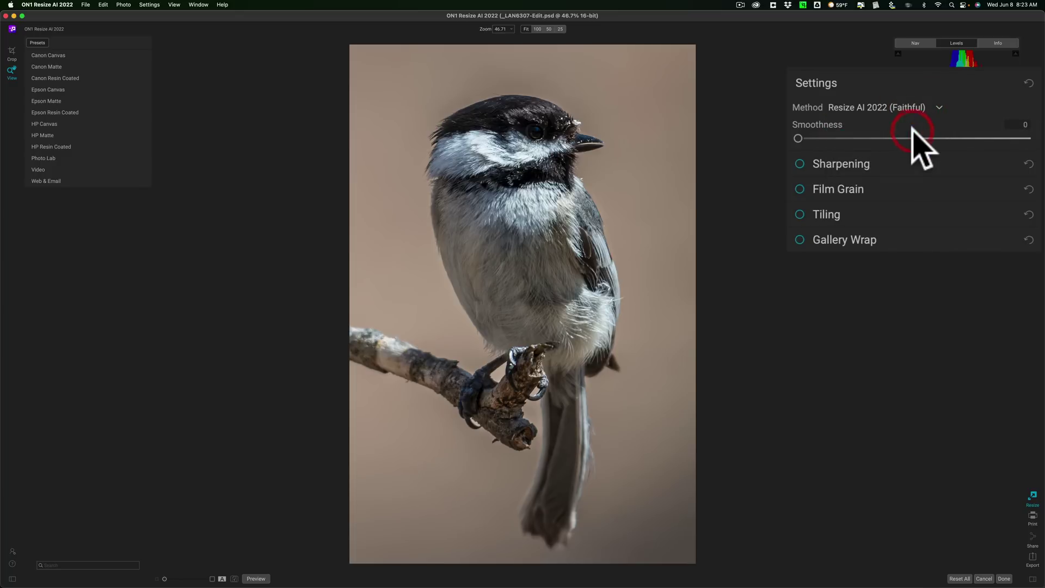
click(906, 108)
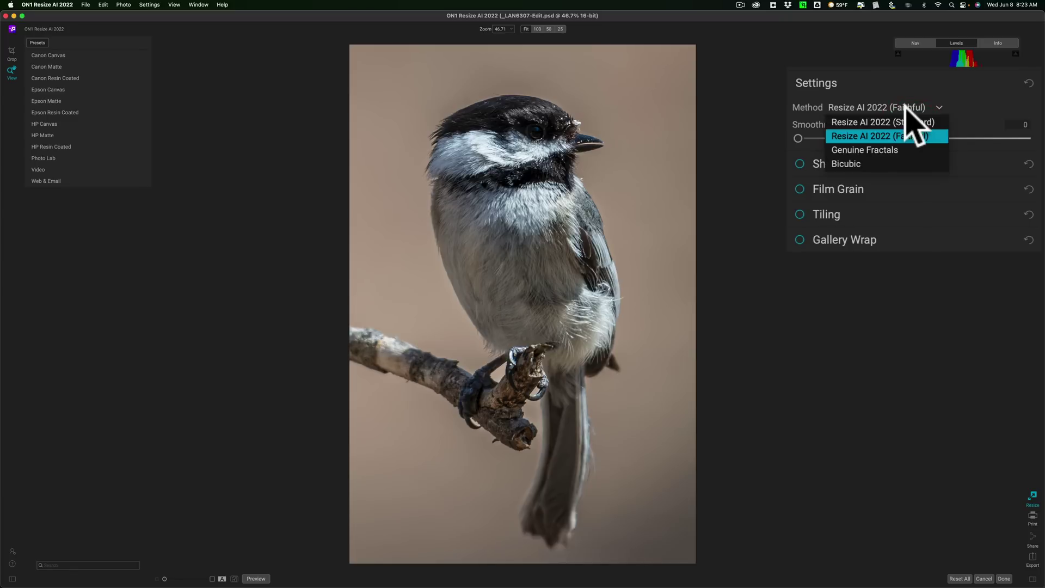
click(906, 119)
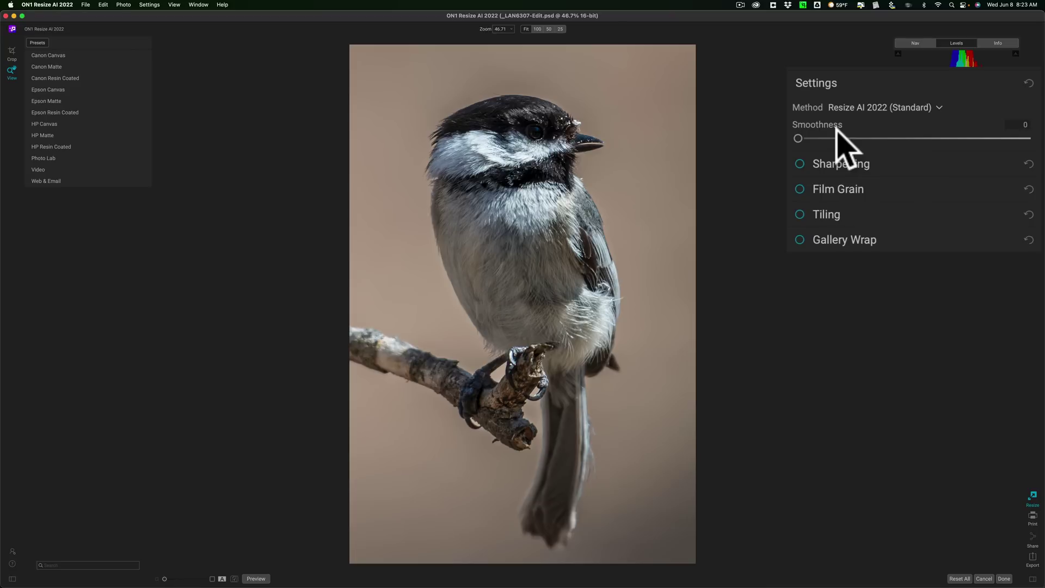
drag(798, 138, 997, 139)
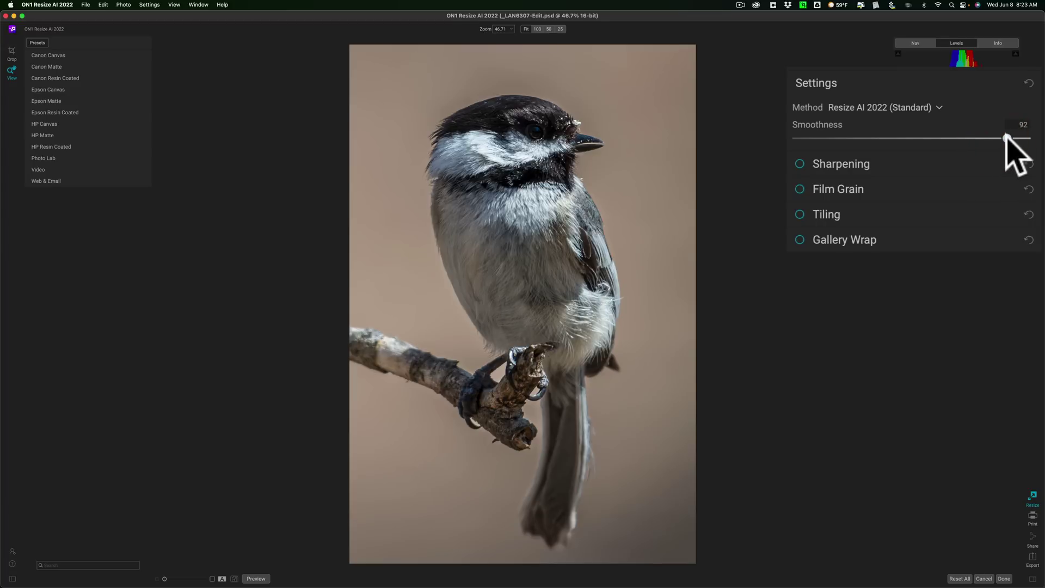
double_click(864, 140)
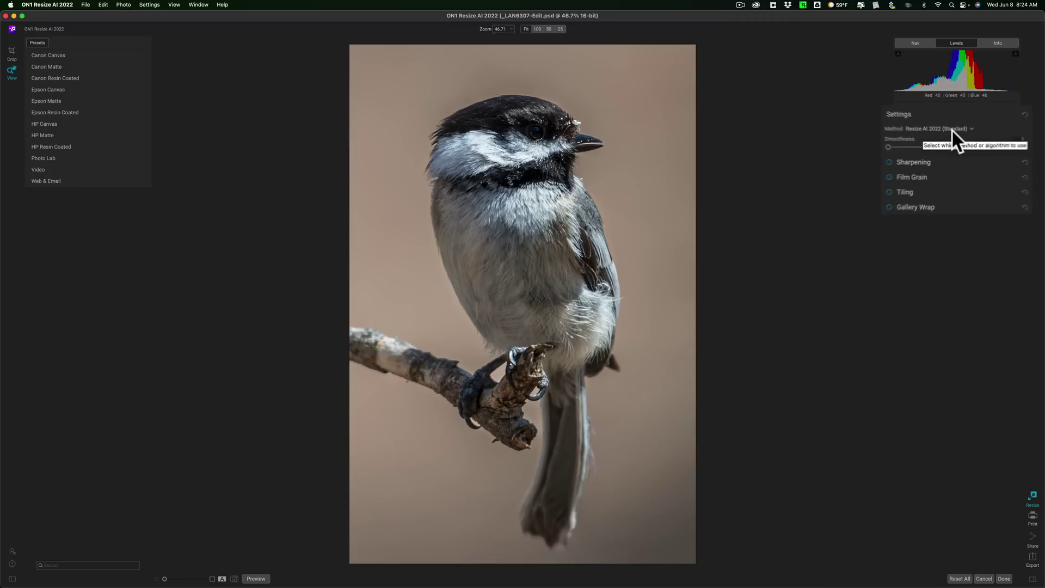
Step: Turn on Sharpening, try the Fix Focus and Print styles, look through the additional styles, and settle on the Screen style
click(949, 160)
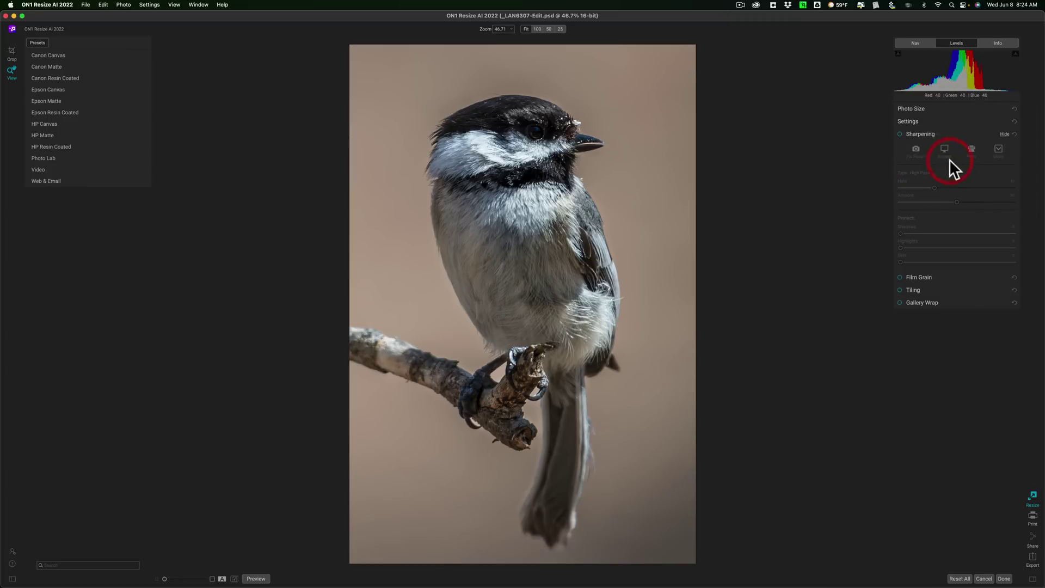
click(803, 50)
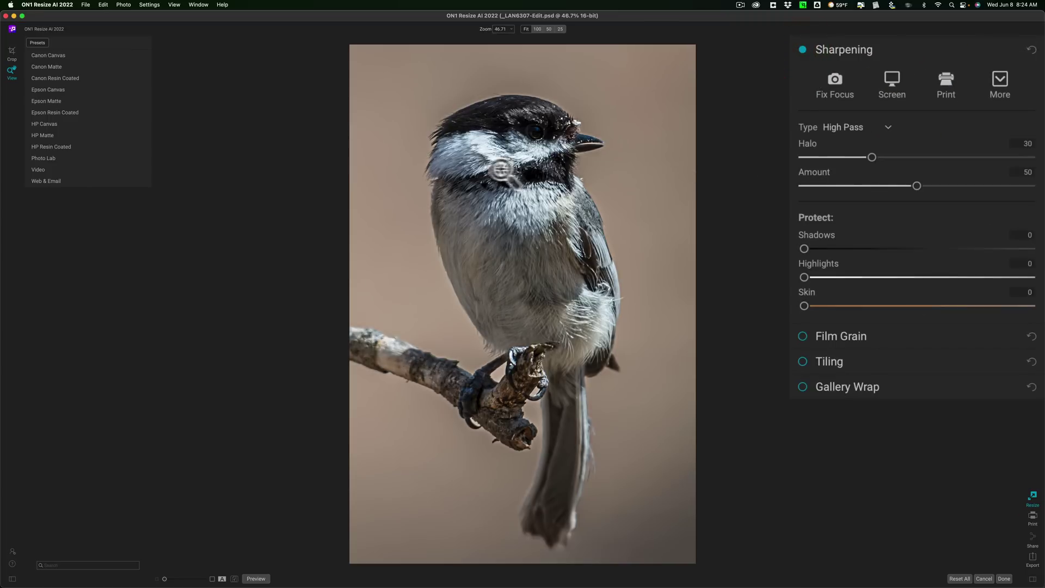
click(831, 81)
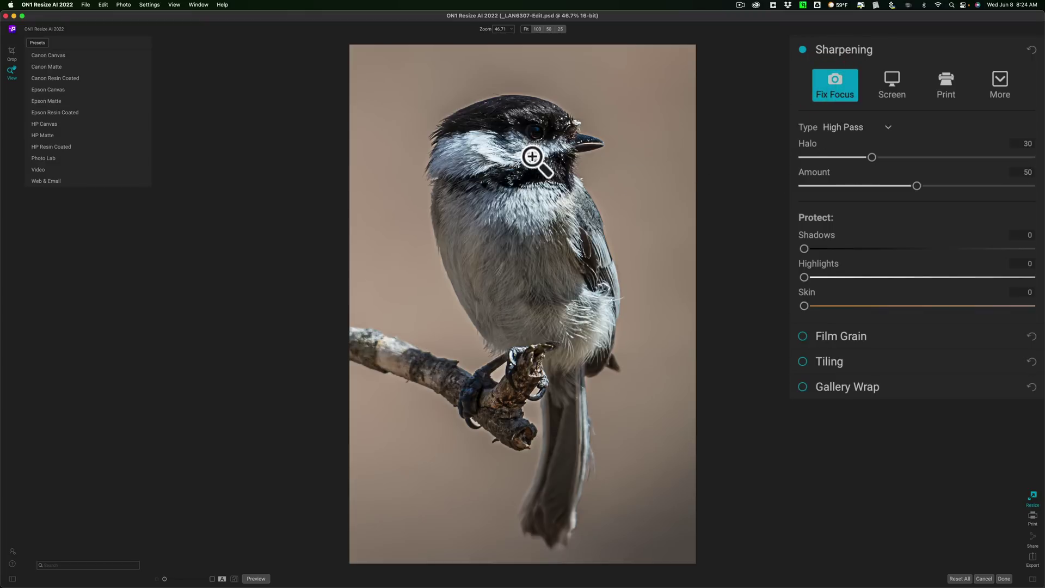
click(896, 76)
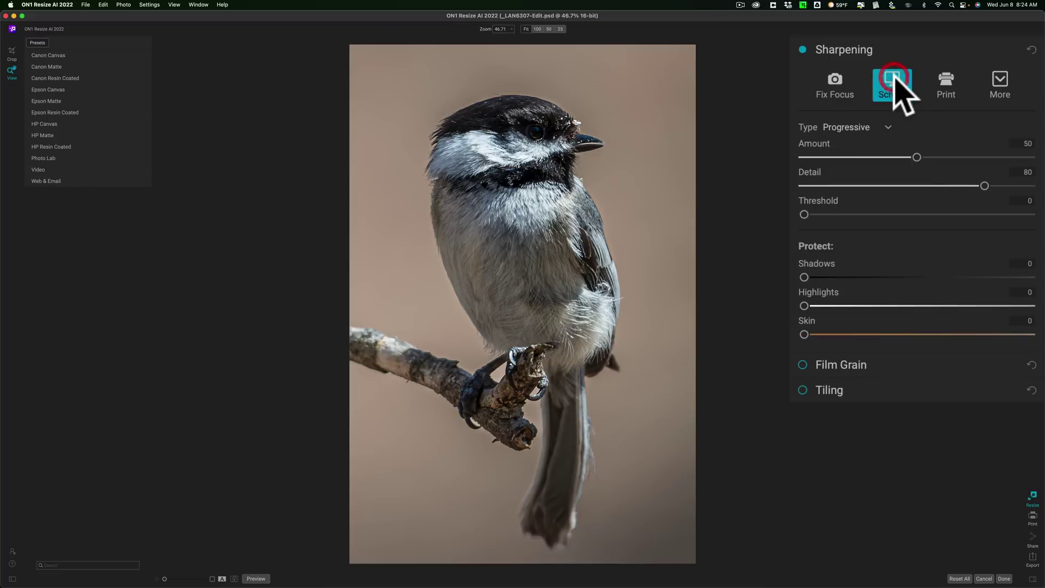
click(946, 84)
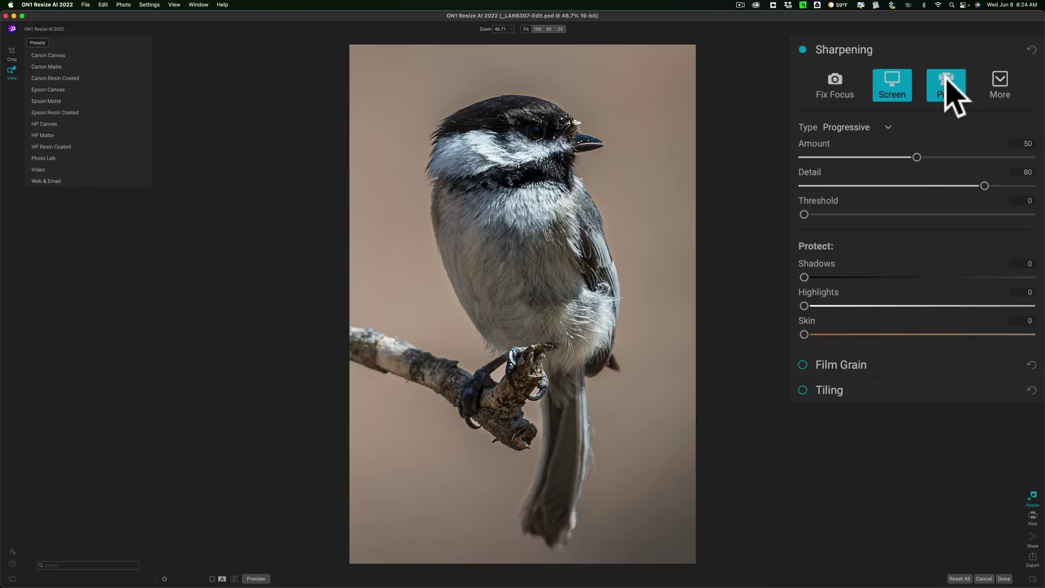
click(999, 81)
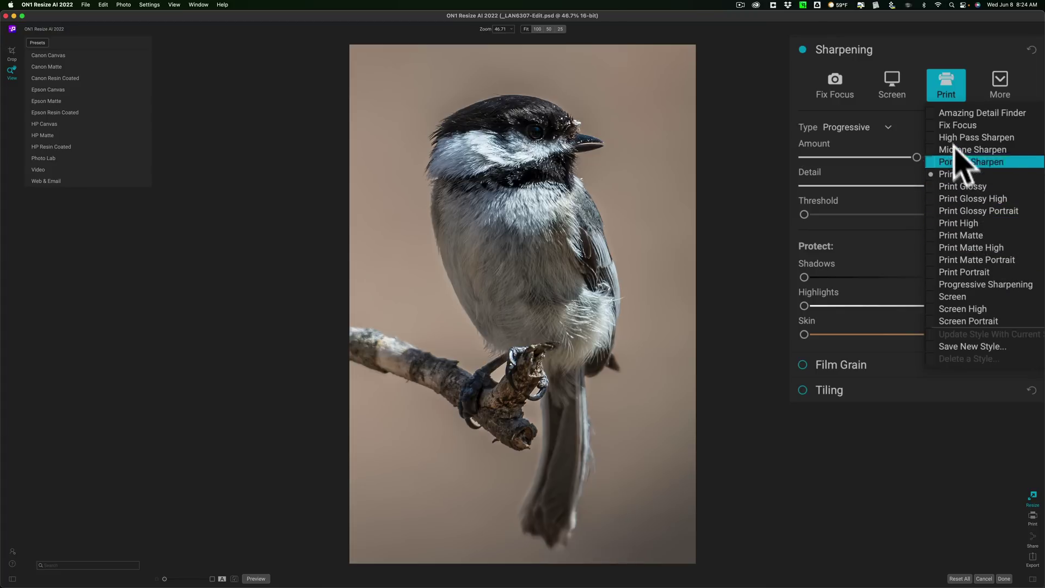
click(903, 117)
click(887, 79)
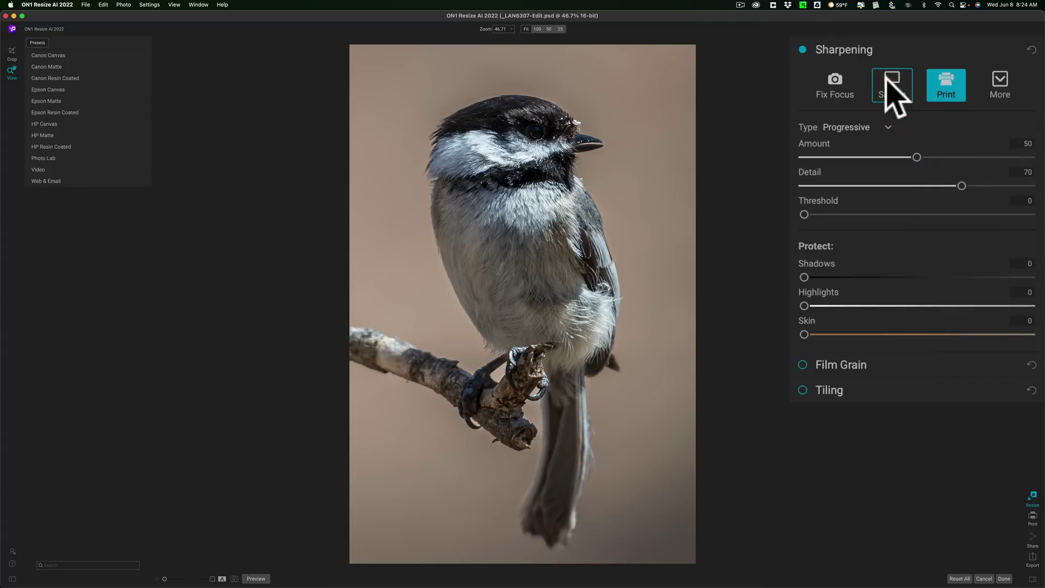
click(886, 79)
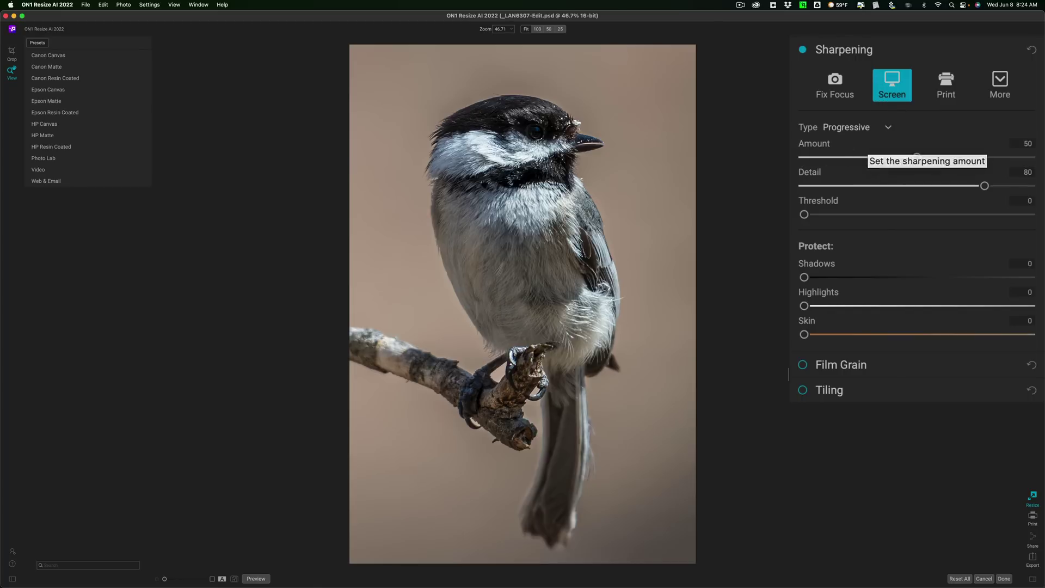
Step: Try the High Pass, Progressive and Unsharp Mask sharpening types, and restore the Screen style's default settings
click(874, 126)
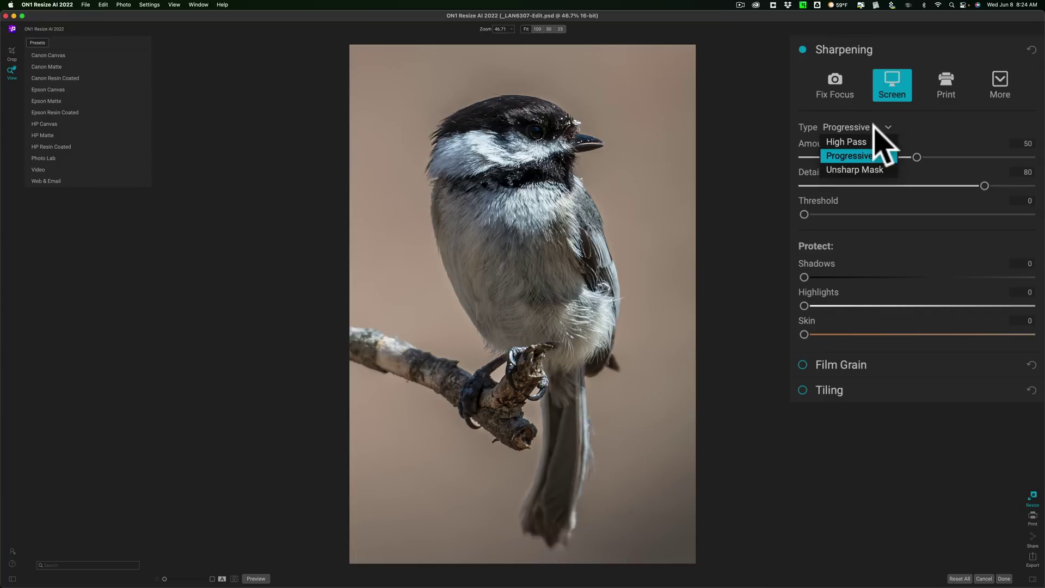
click(874, 127)
click(871, 127)
click(868, 141)
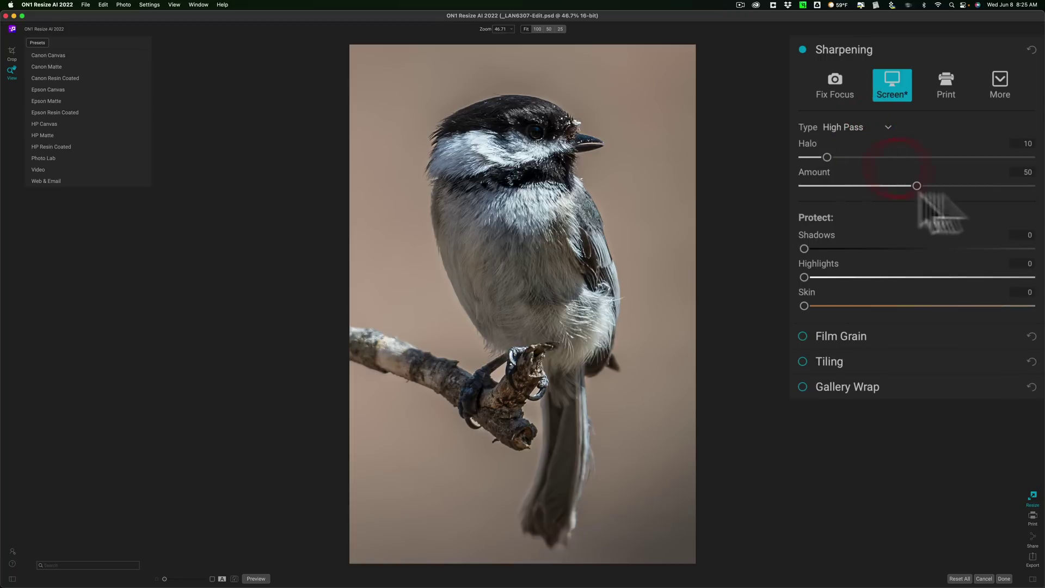
click(865, 122)
click(868, 157)
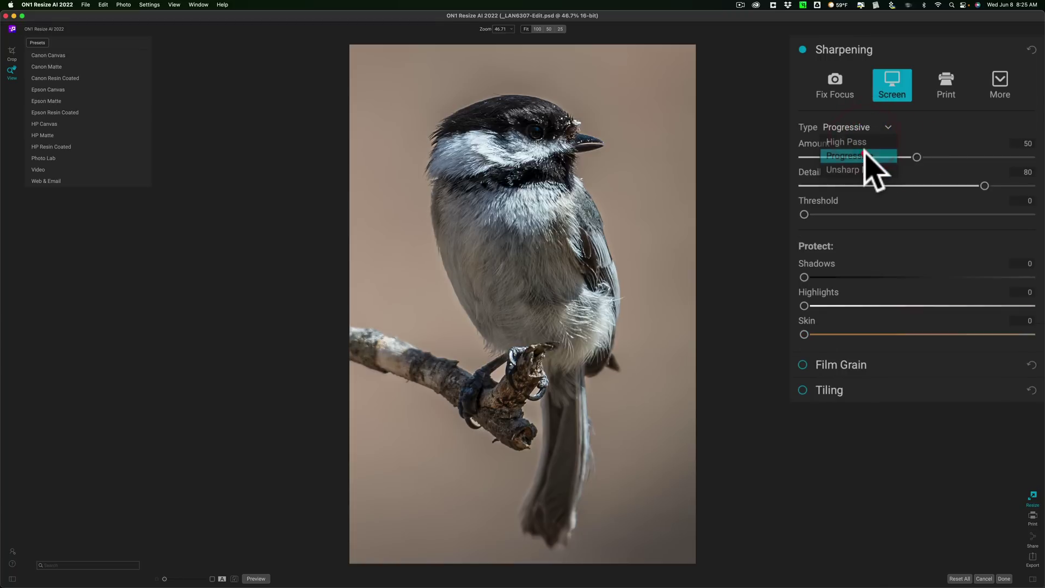
click(867, 126)
click(865, 168)
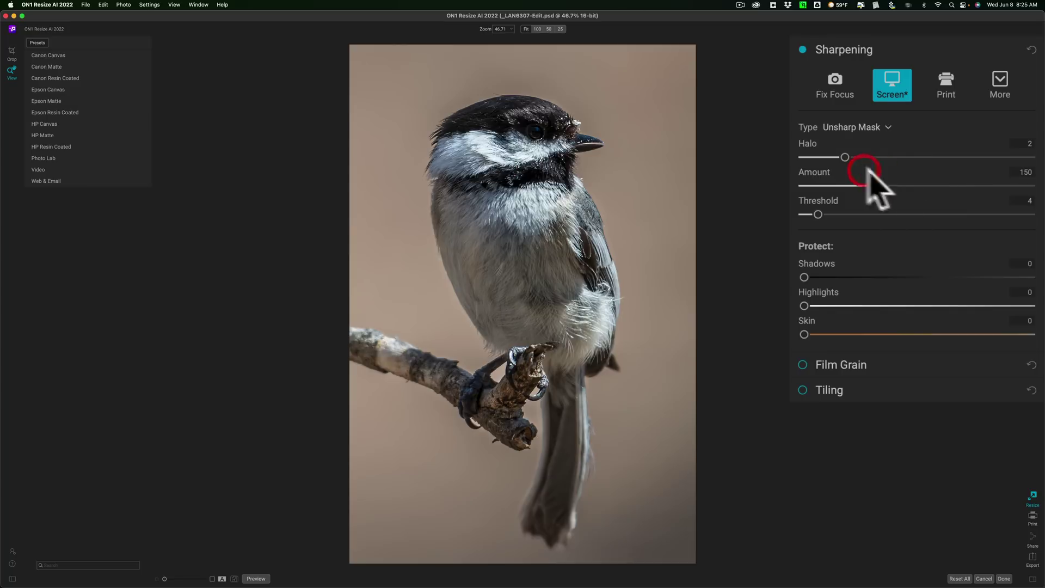
click(887, 98)
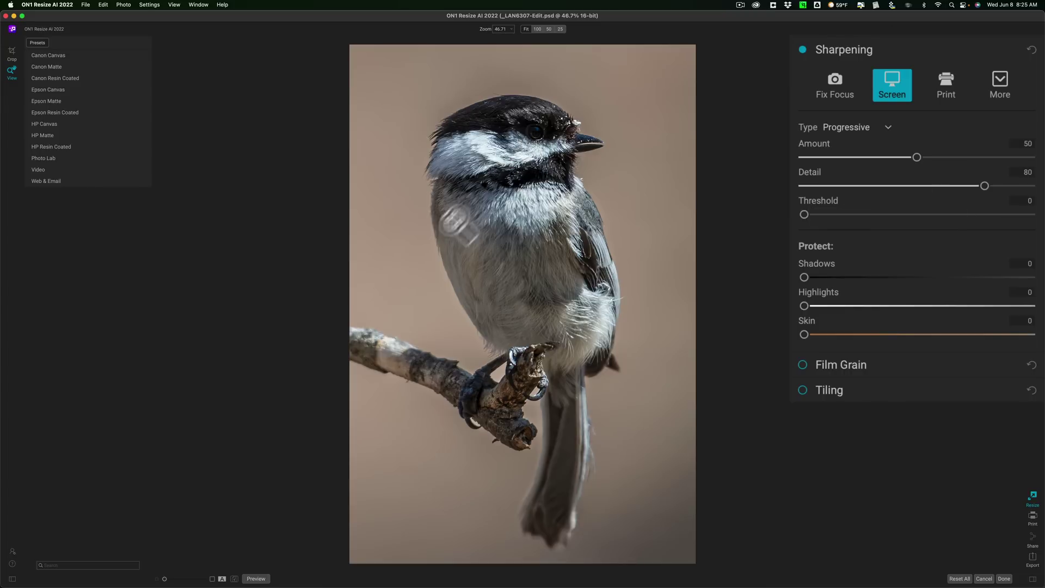
Step: Compare the sharpened preview with the original photo, raising the sharpening Amount to 77 between comparisons
click(256, 579)
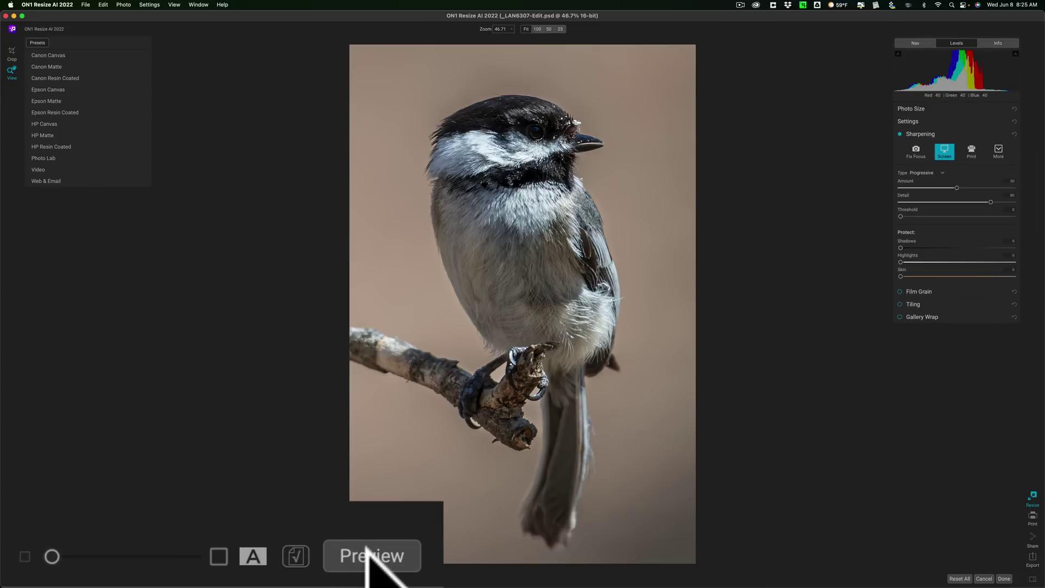
click(368, 556)
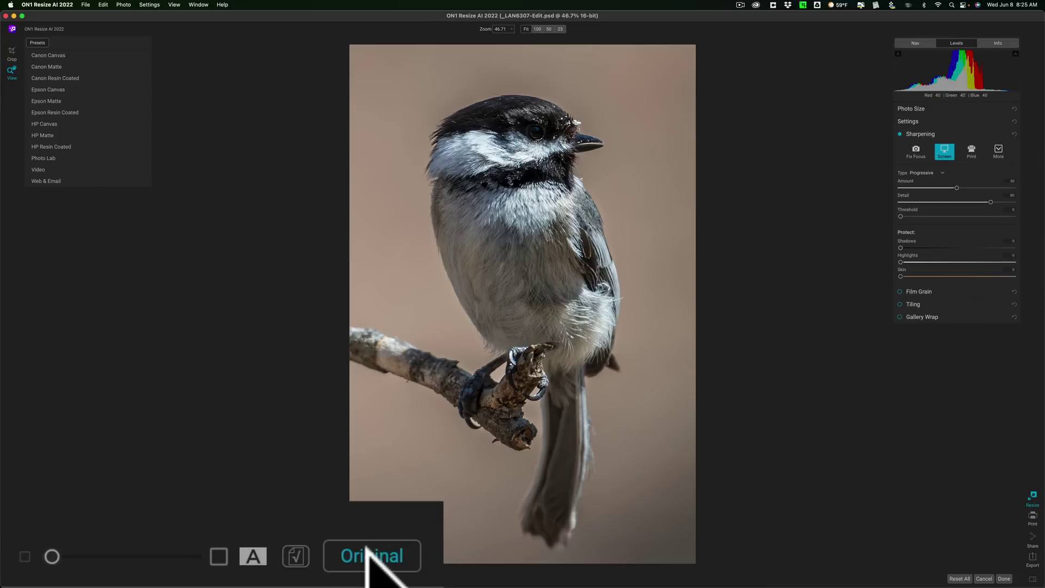
click(255, 578)
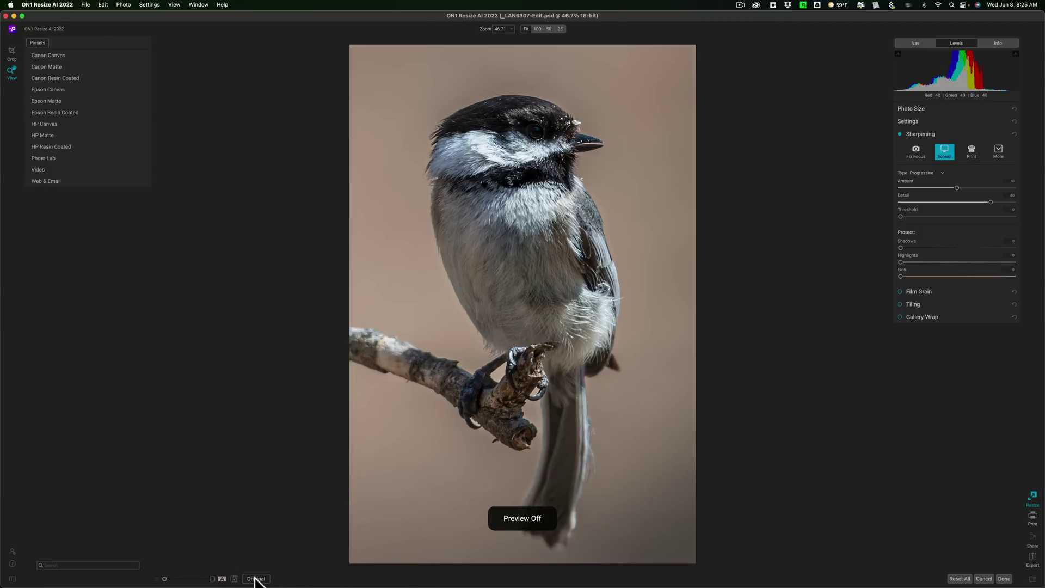
click(255, 578)
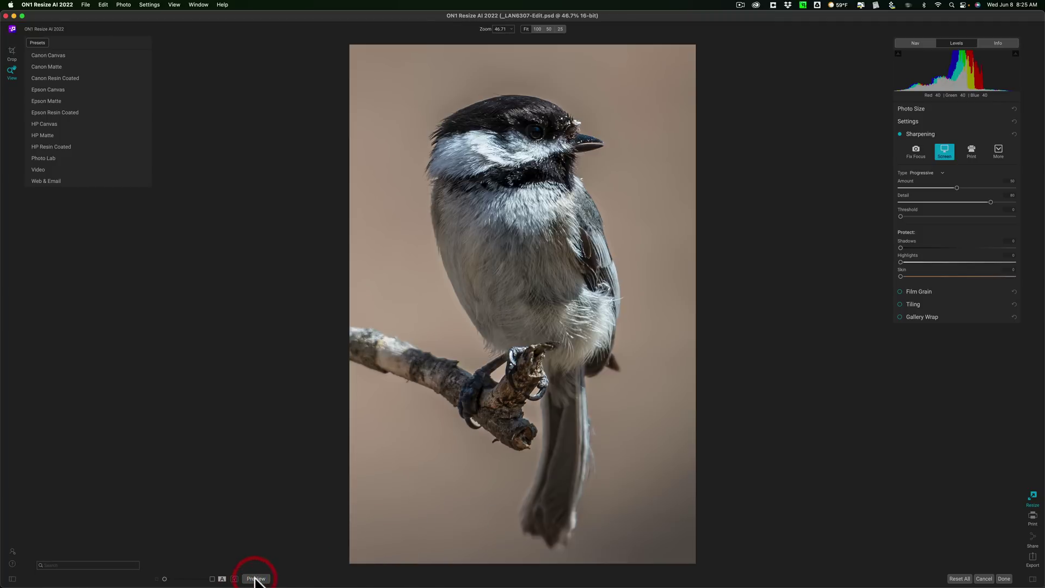
click(256, 578)
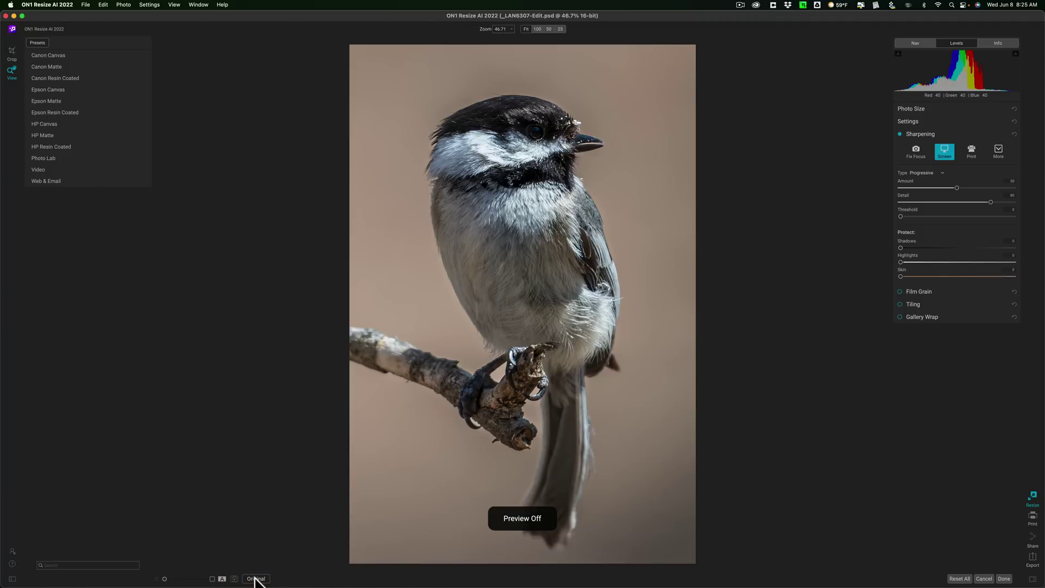
click(256, 579)
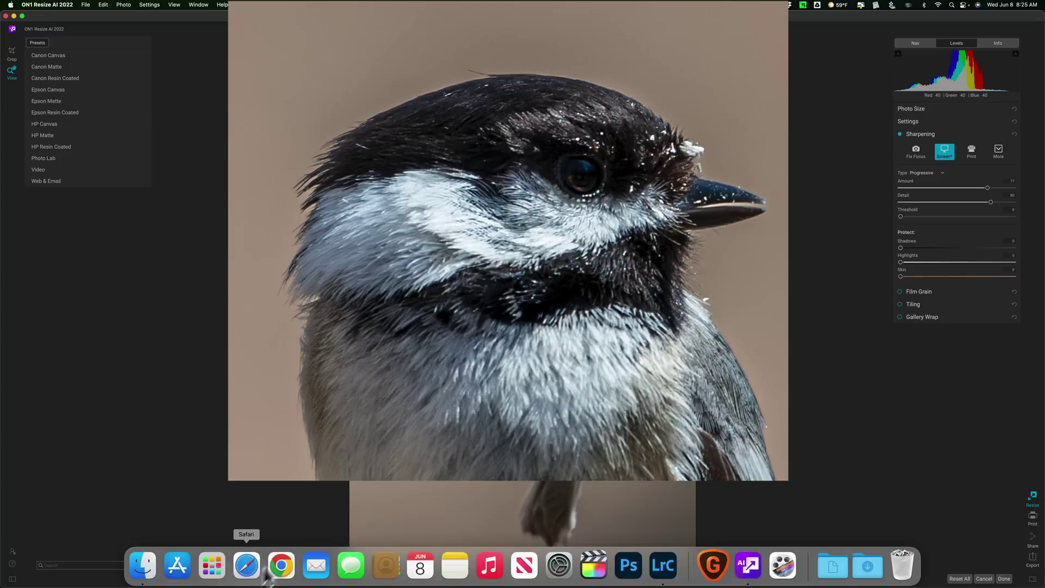
click(254, 579)
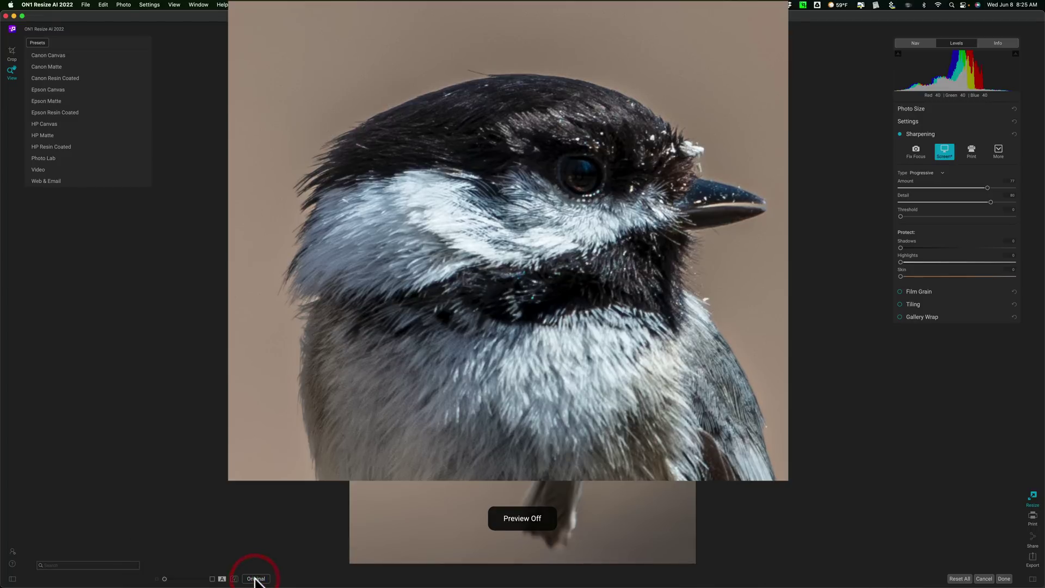
click(256, 578)
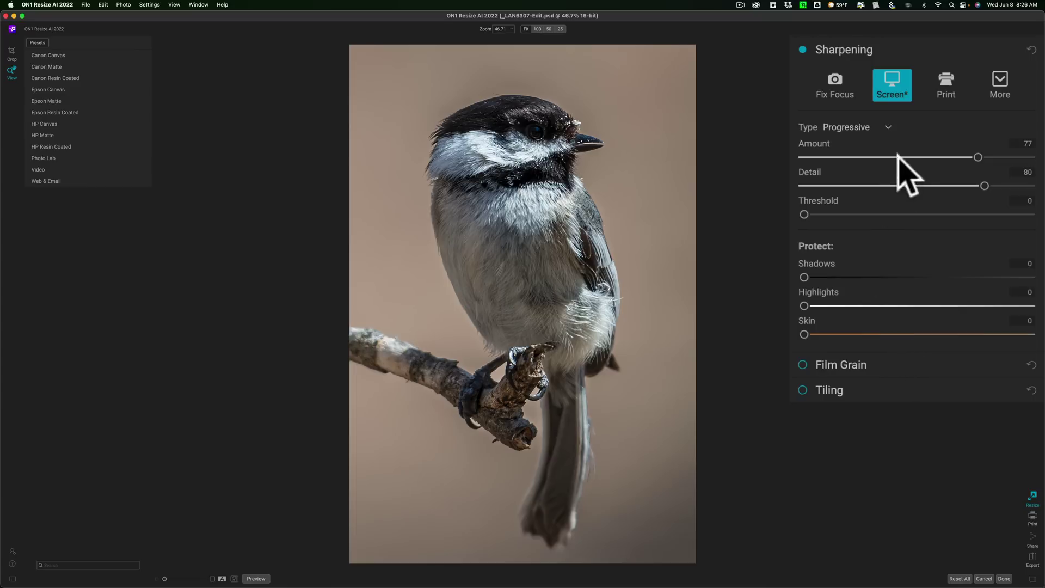
Step: Collapse the Sharpening settings and look through the Film Grain and Tiling options without enabling them
mouse_move(914, 36)
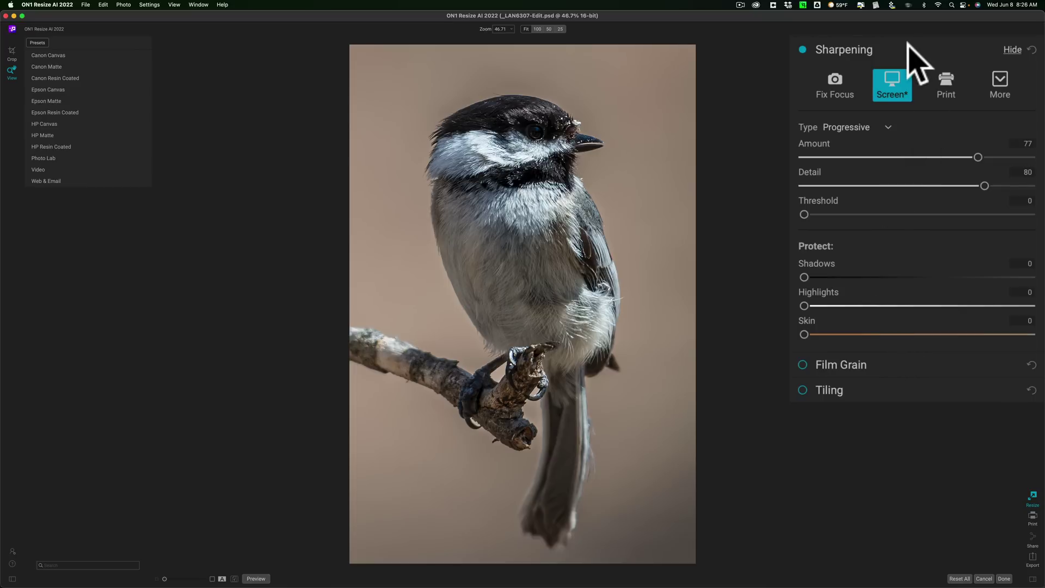
click(907, 44)
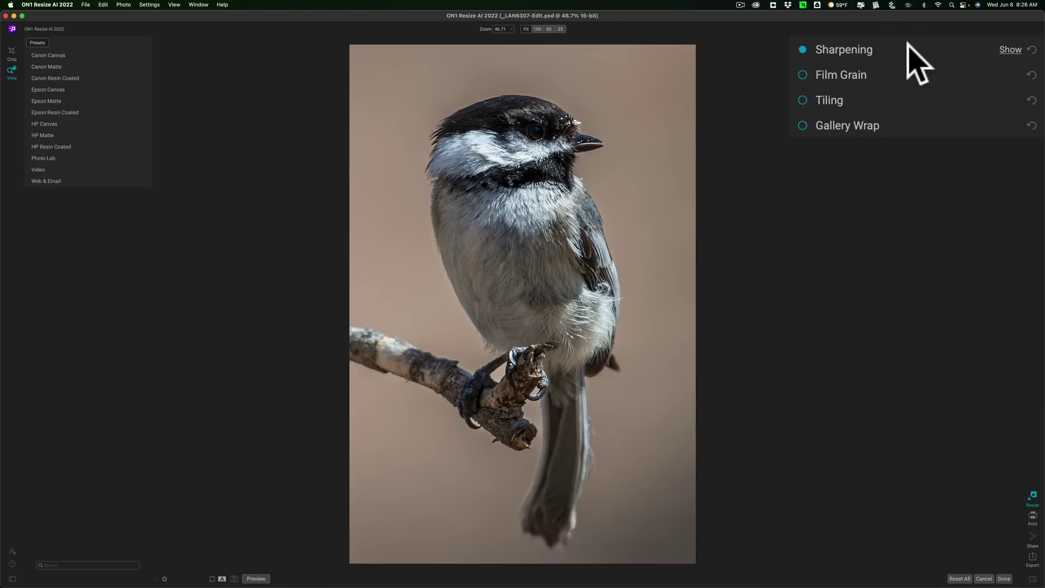
click(901, 75)
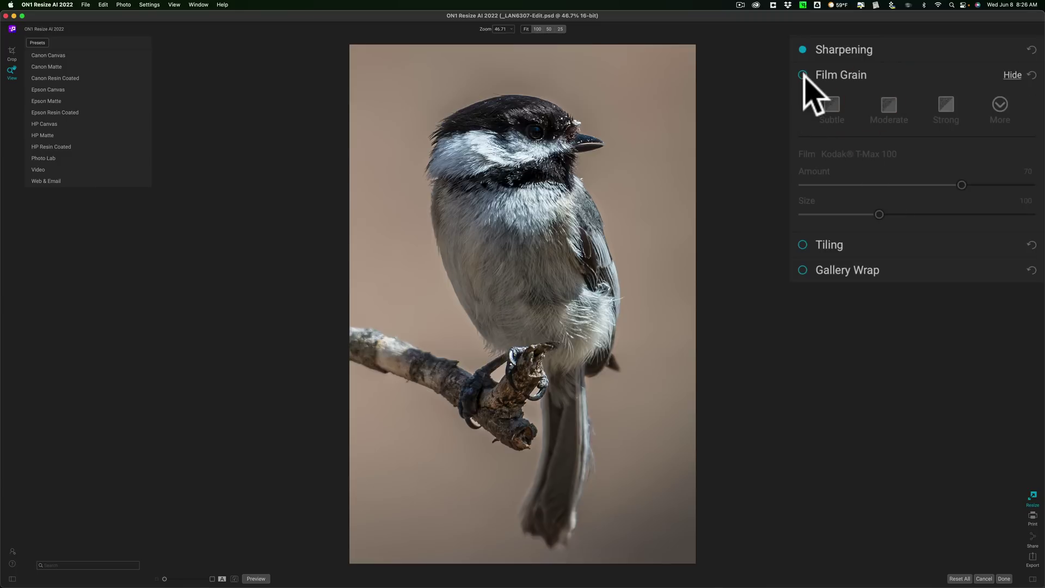
click(904, 76)
click(904, 99)
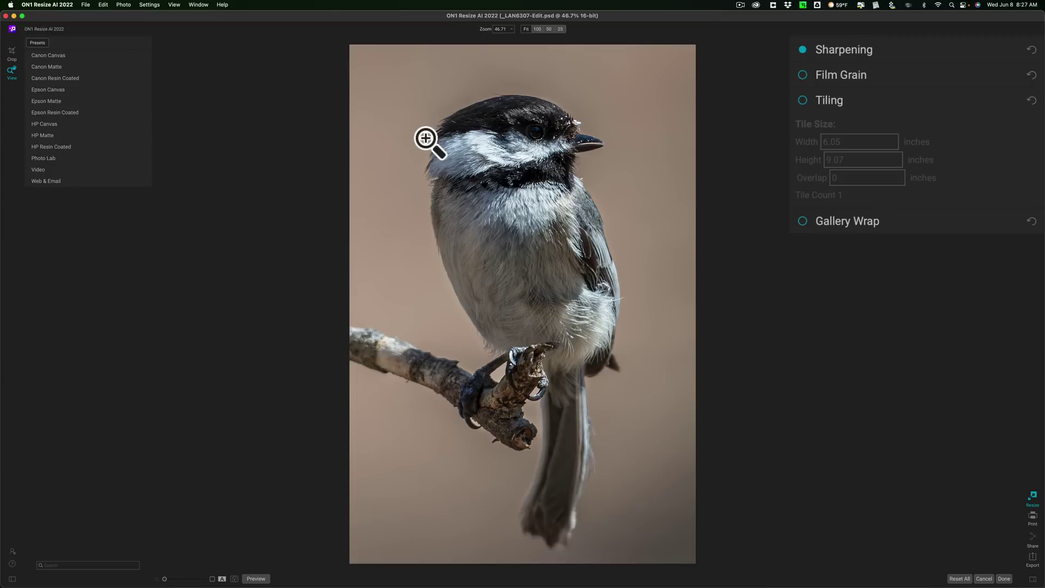
click(864, 105)
Step: Try Gallery Wrap with the Reflect Soft, Stretch and Stretch Soft types, and turn Gallery Wrap off again
click(881, 124)
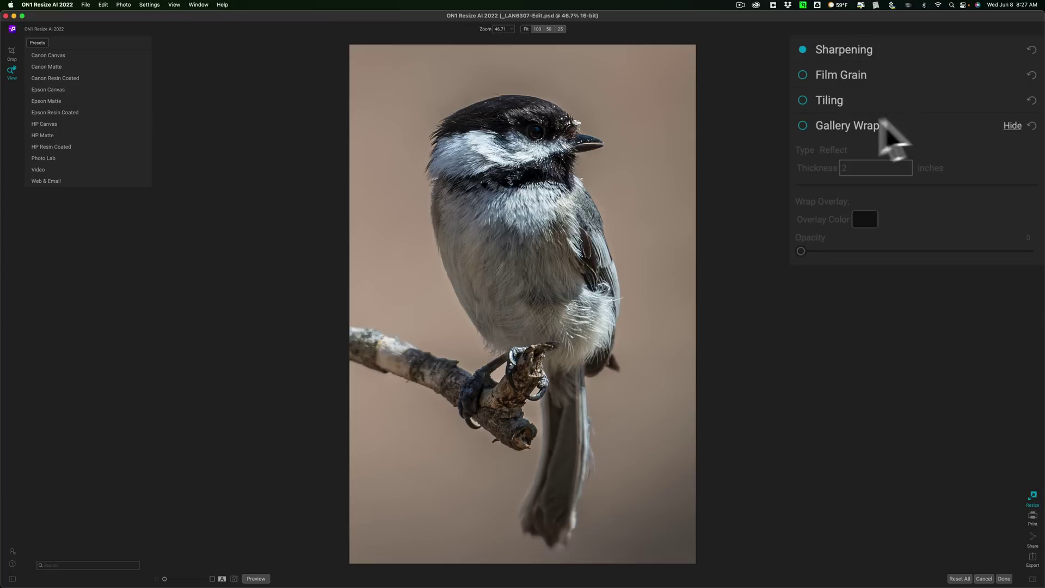
click(803, 125)
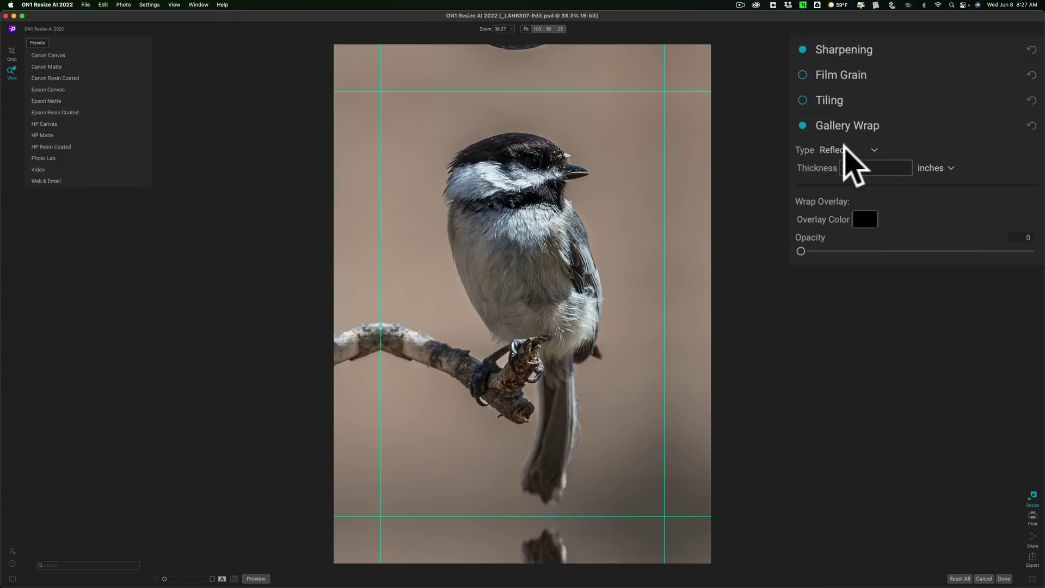
click(863, 154)
click(863, 179)
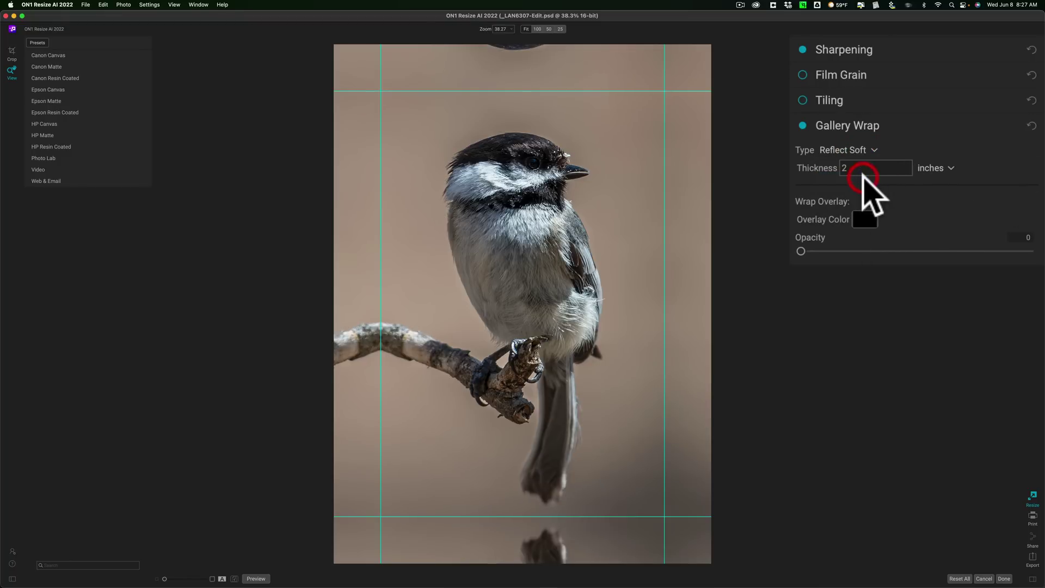
click(856, 149)
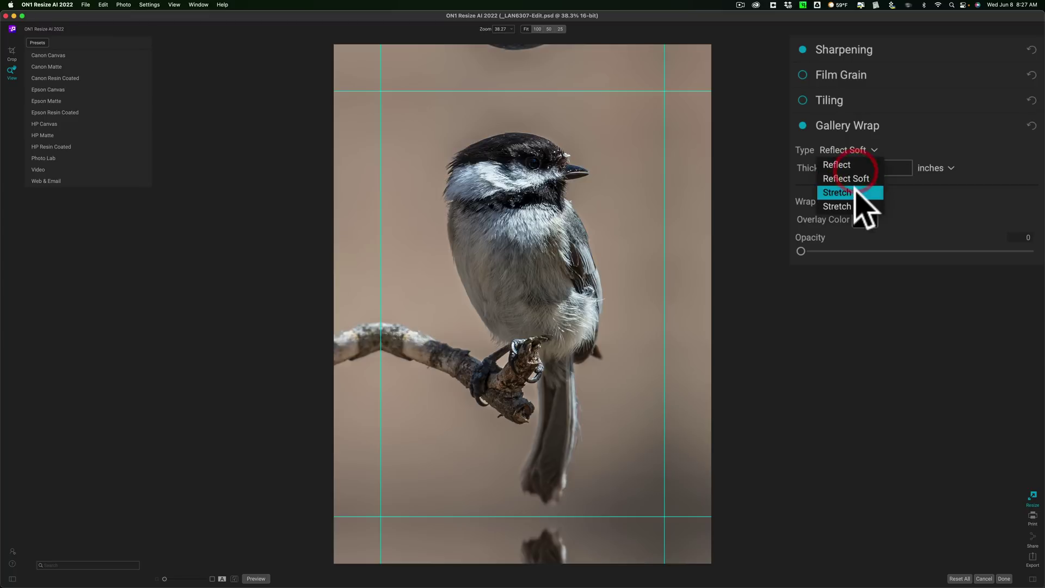
click(854, 192)
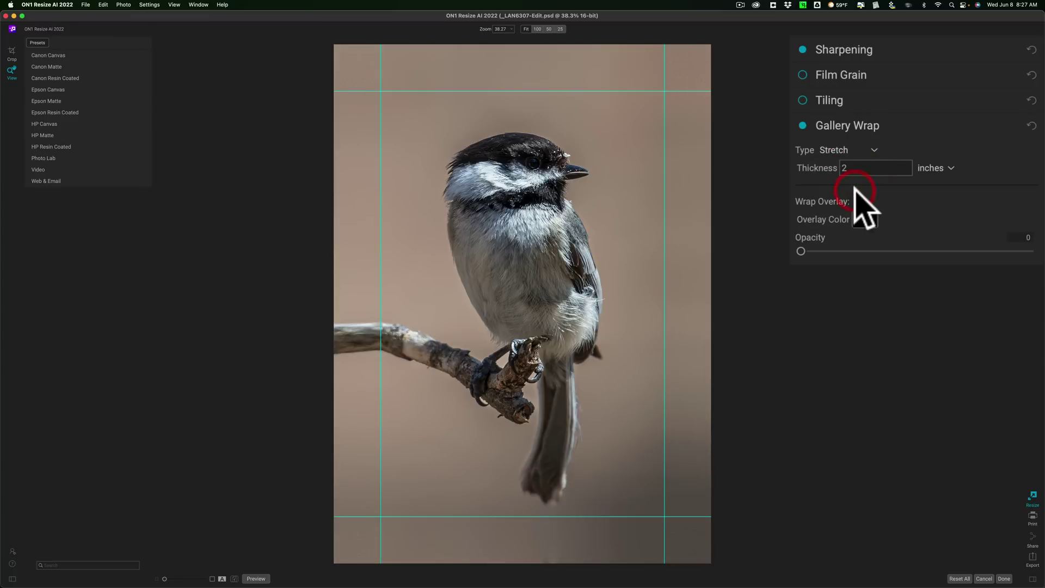
click(852, 149)
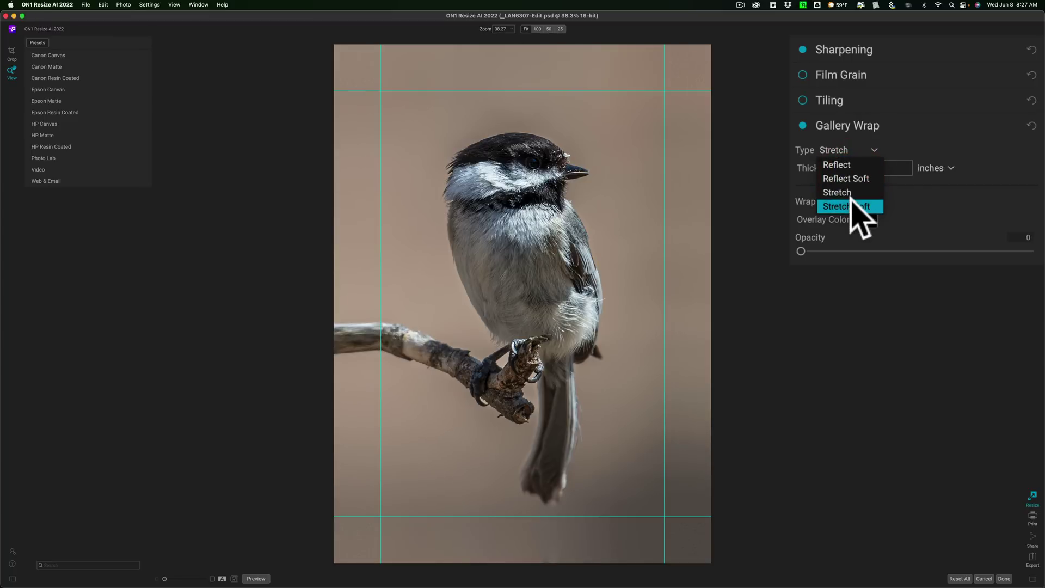
click(851, 203)
click(846, 149)
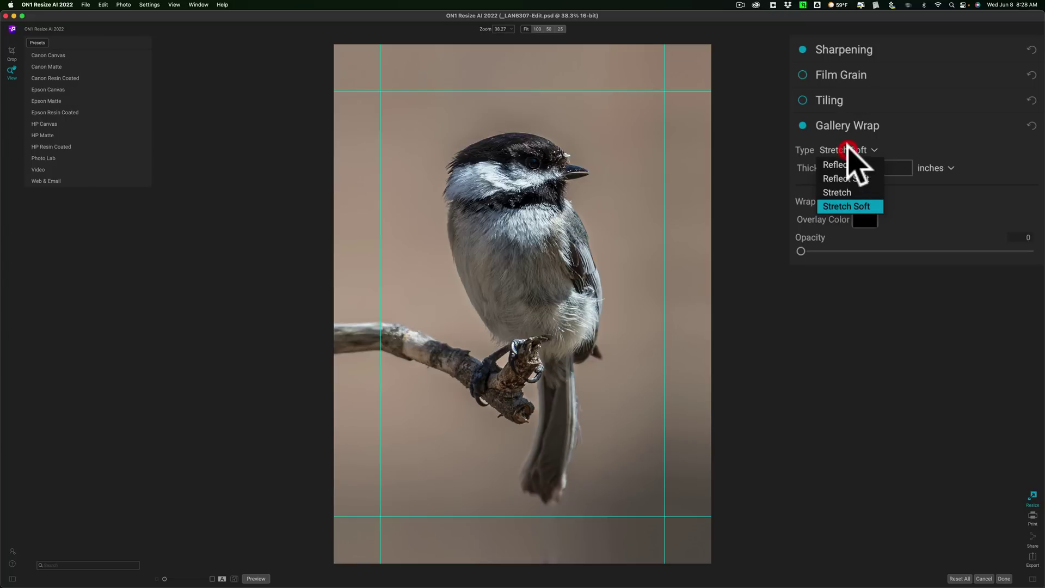
click(865, 150)
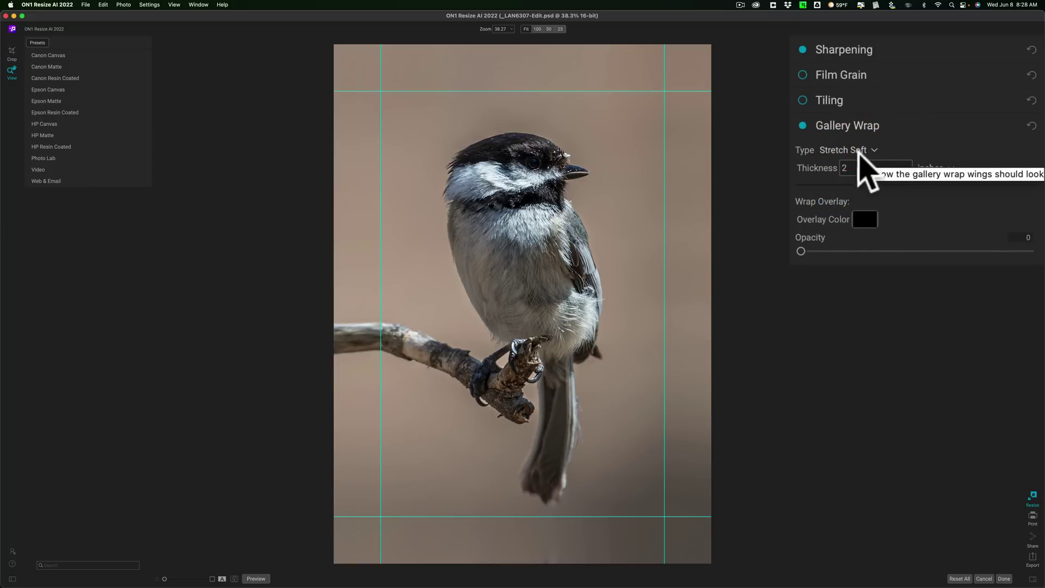
click(802, 125)
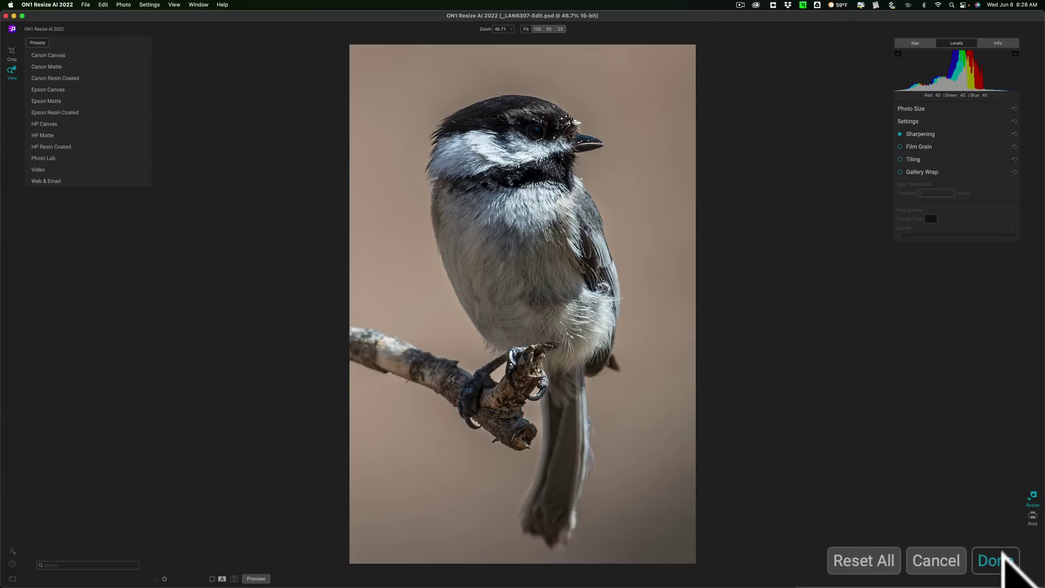
Step: Apply the resize and sharpening settings and return the photo to Lightroom Classic
click(1003, 555)
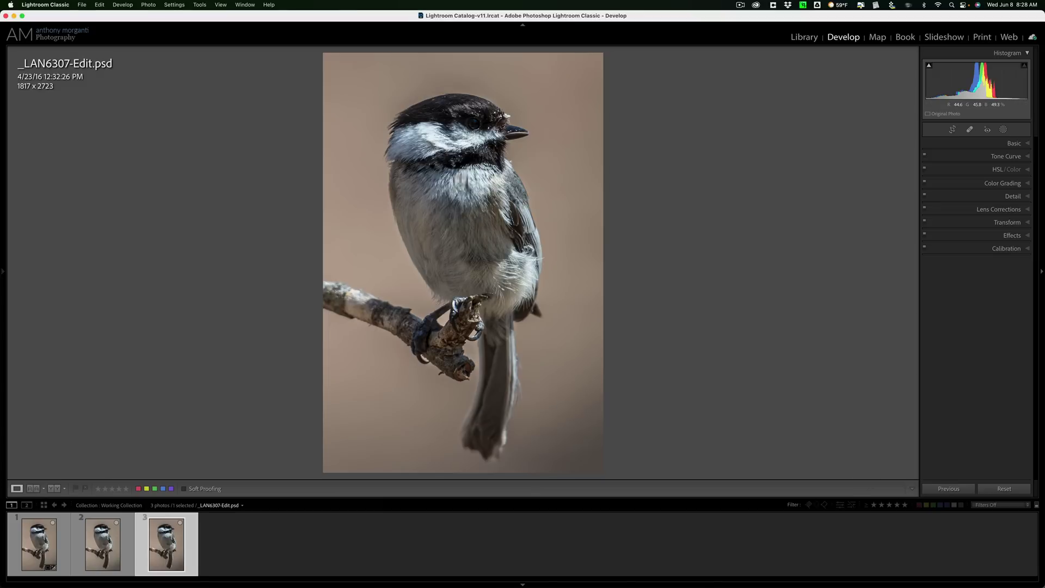
Step: Check the chickadee's head up close in the returned PSD, and switch to the enlarged TIF
click(469, 133)
drag(466, 131, 478, 244)
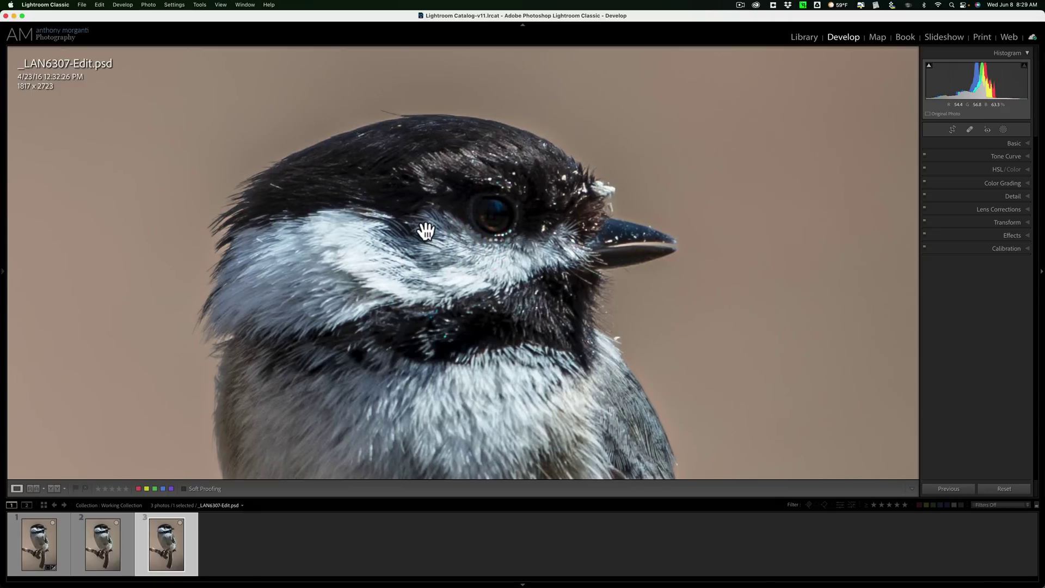
click(104, 541)
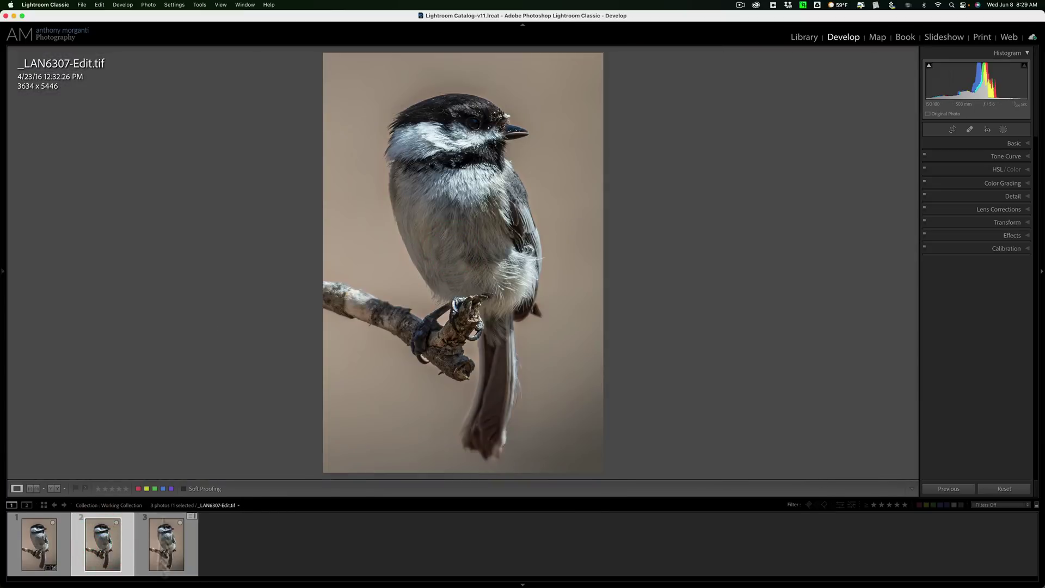
Step: Resolve the metadata conflict on _LAN6307-Edit.psd by importing its settings from disk
click(162, 553)
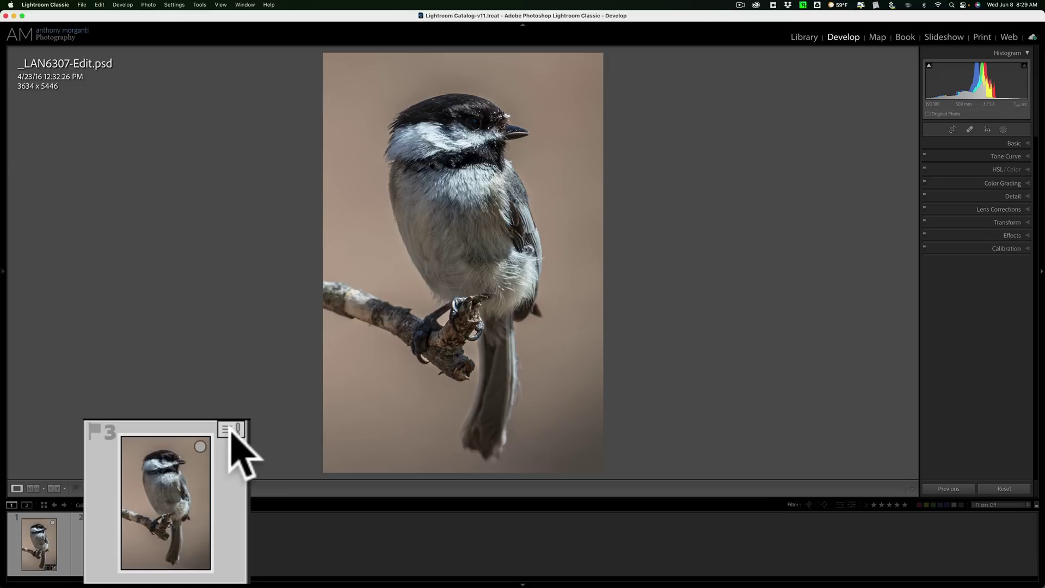
click(192, 514)
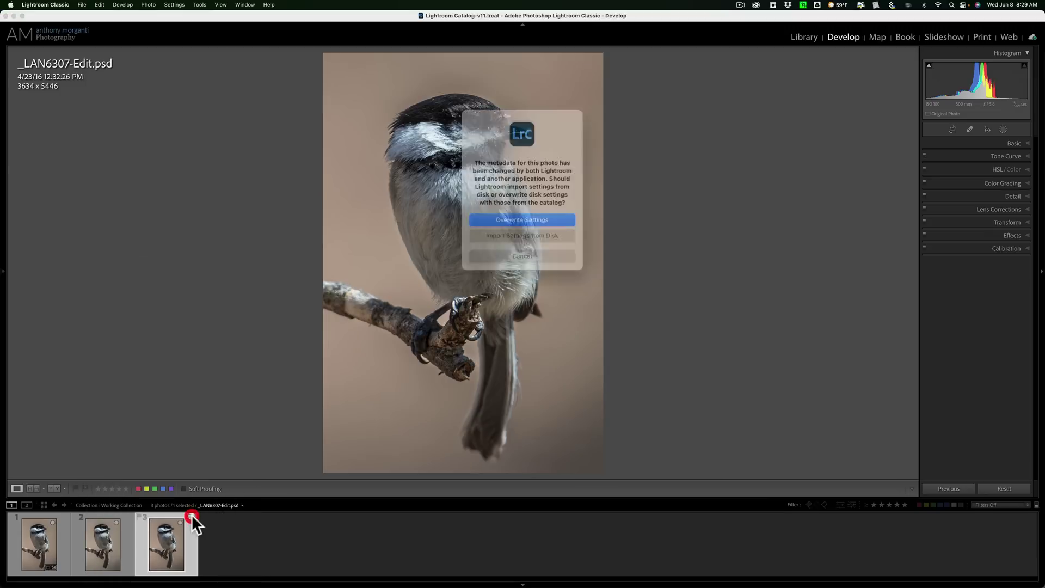
click(510, 229)
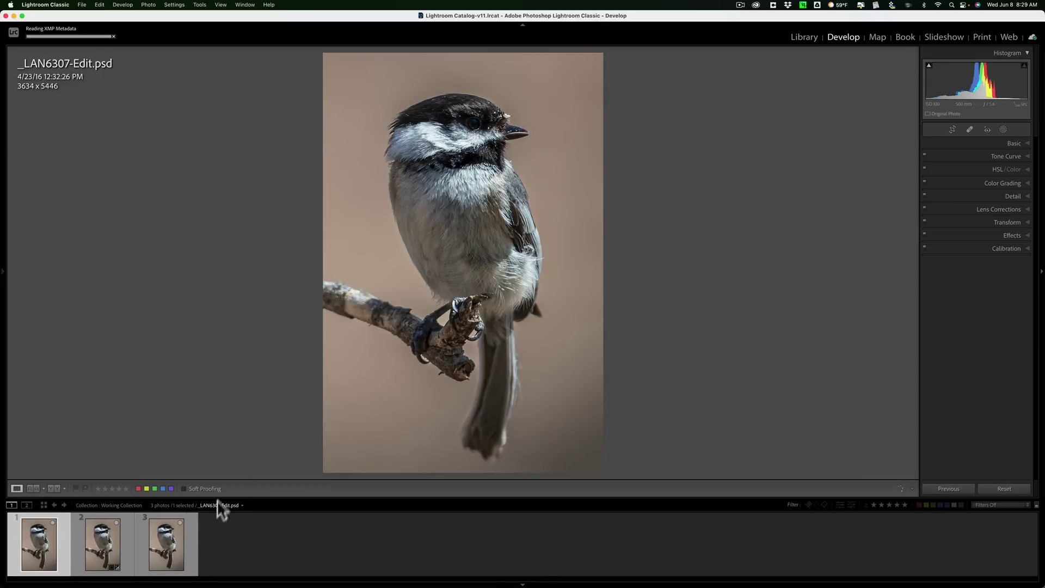
Step: Examine the feather and eye detail of the chickadee's head in the enlarged TIF
click(164, 537)
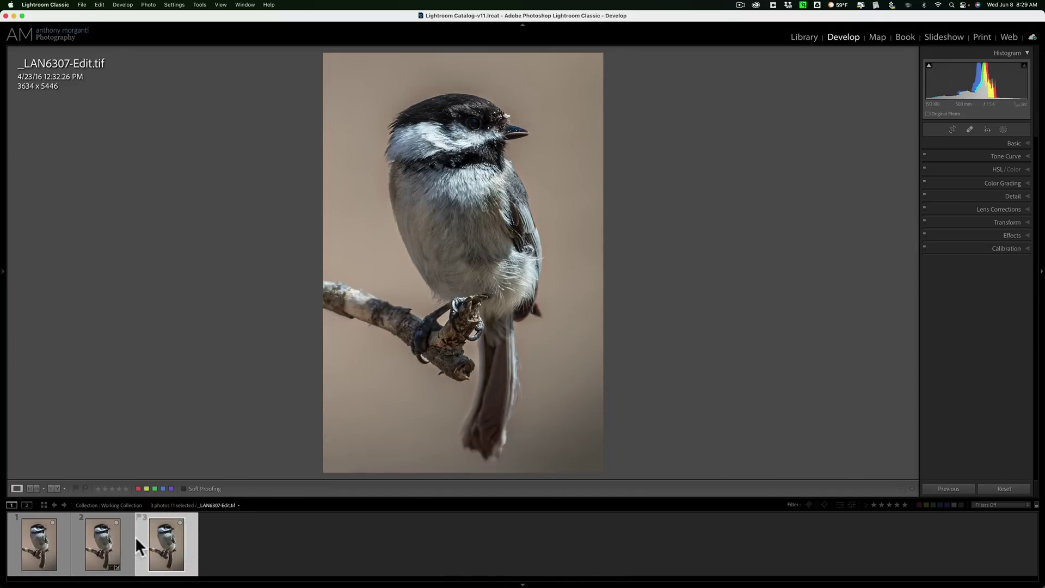
click(473, 133)
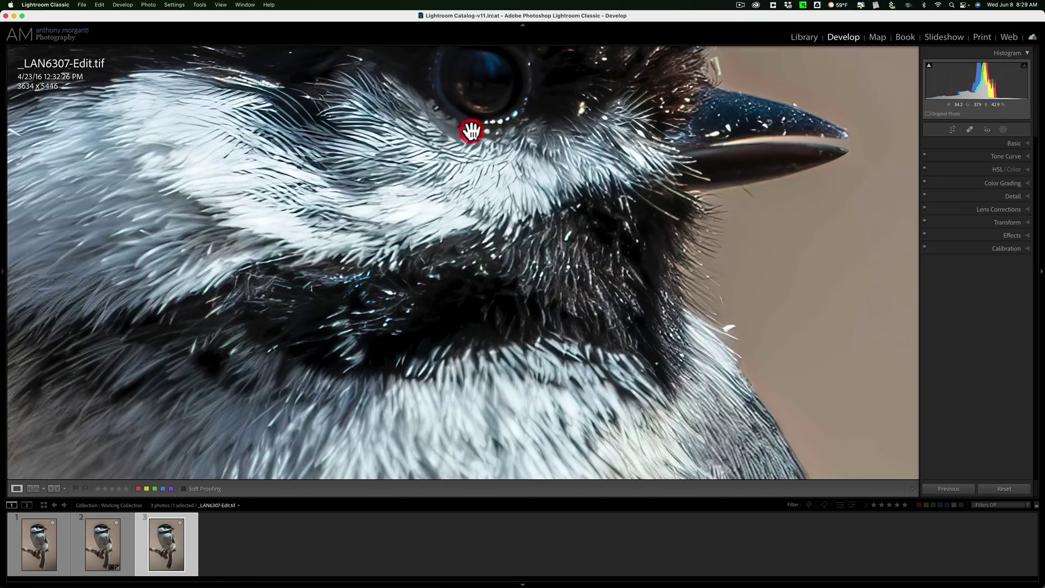
drag(473, 134, 490, 240)
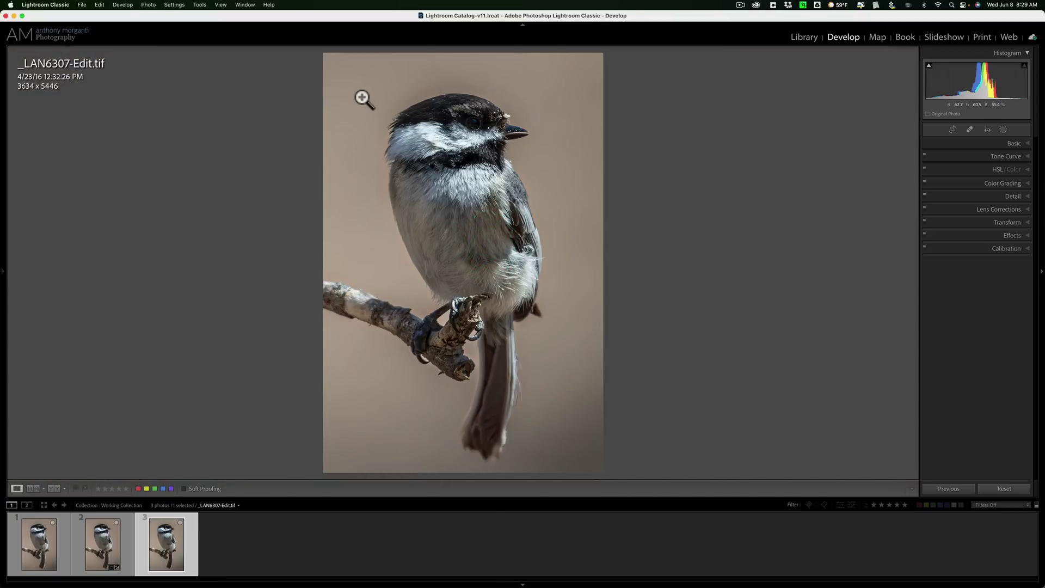
drag(362, 81, 477, 183)
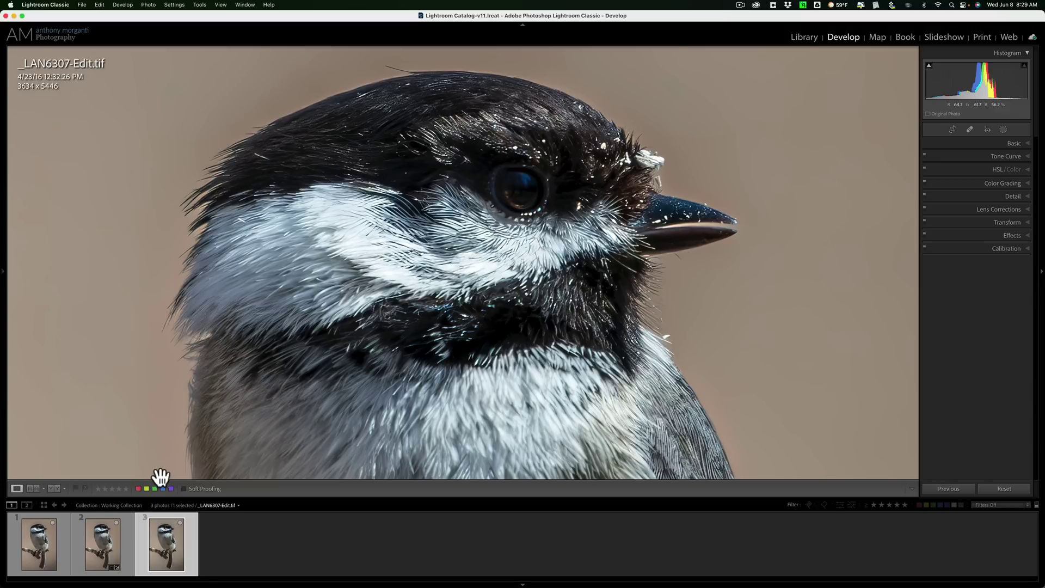
Step: View the original NEF and move the enlarged PSD to the end of the photo order, after the TIF
click(99, 545)
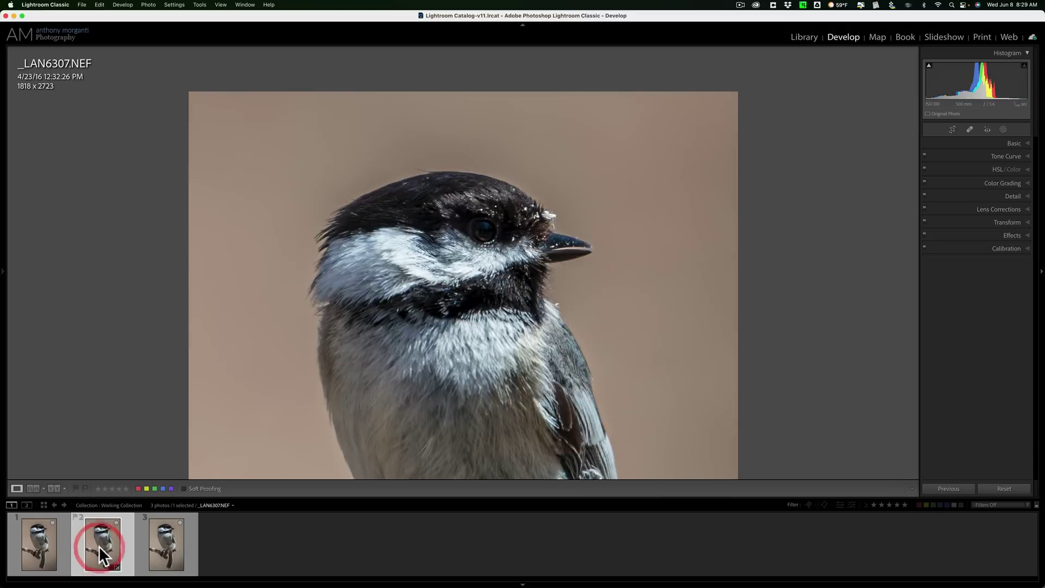
drag(41, 535, 203, 544)
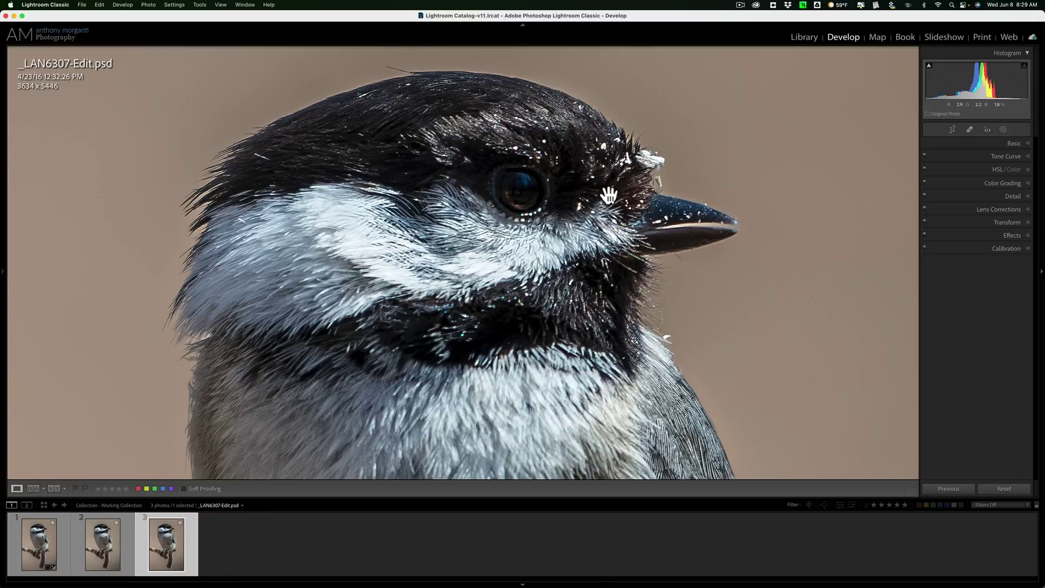
Step: Compare the head, eye and throat feathers between the enlarged TIF and PSD versions by switching between them
click(100, 531)
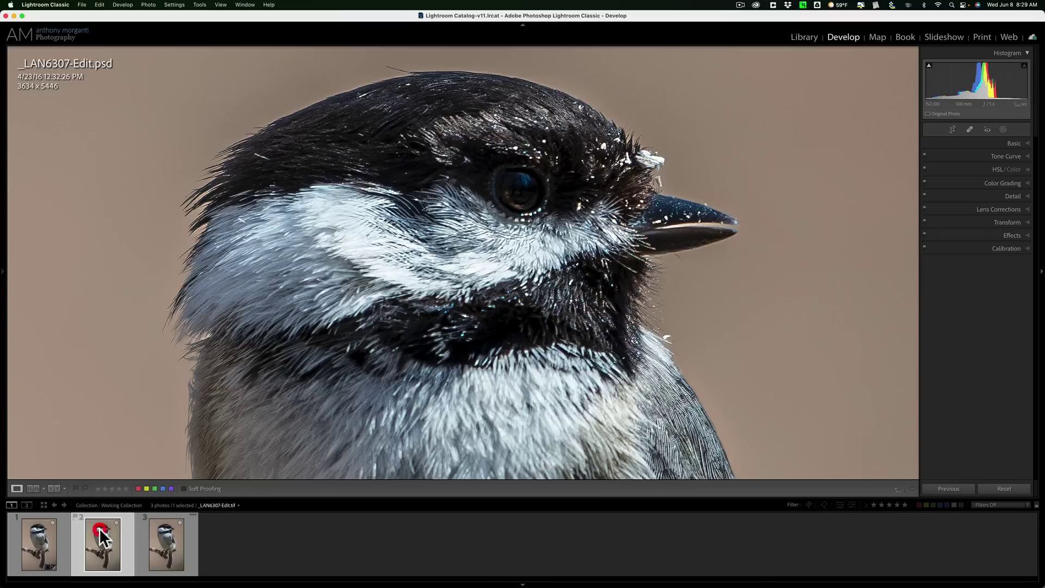
click(163, 533)
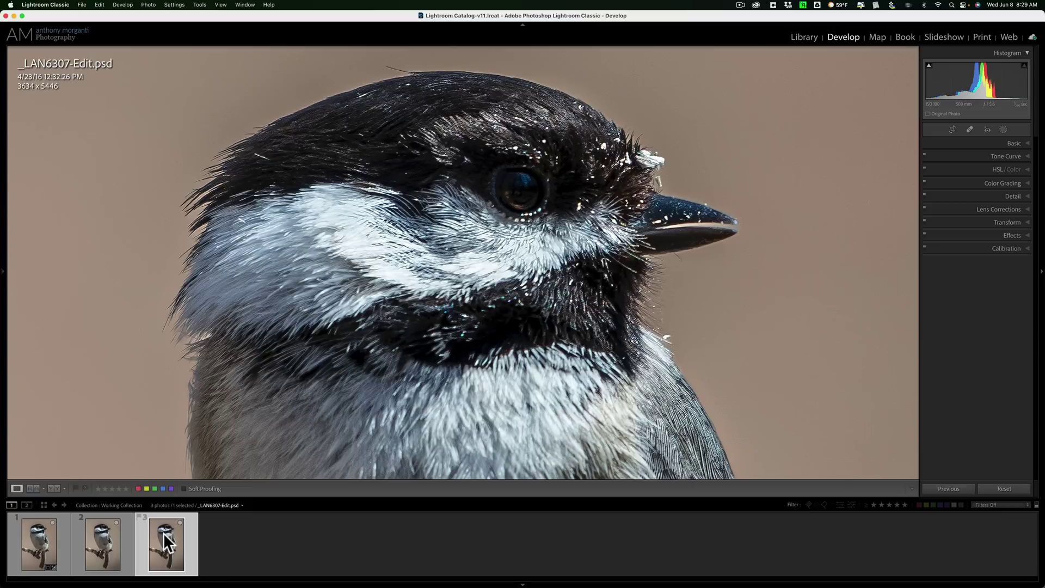
click(99, 531)
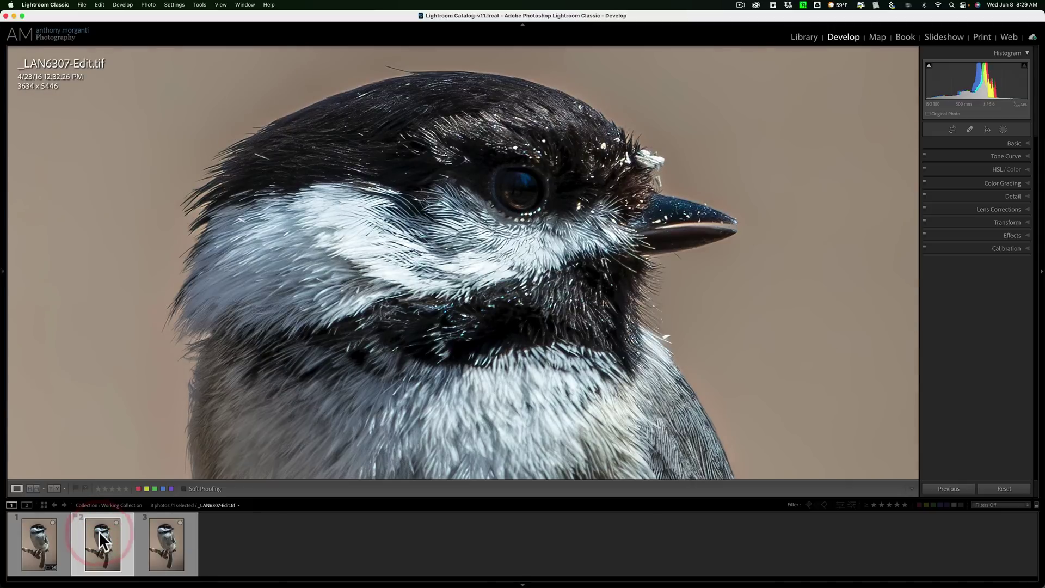
click(168, 529)
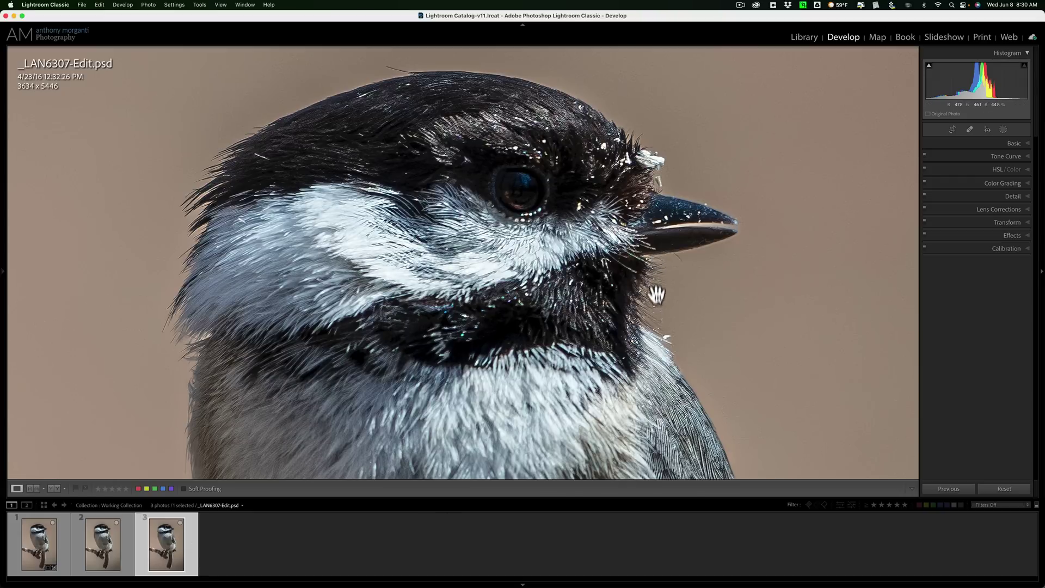
click(104, 552)
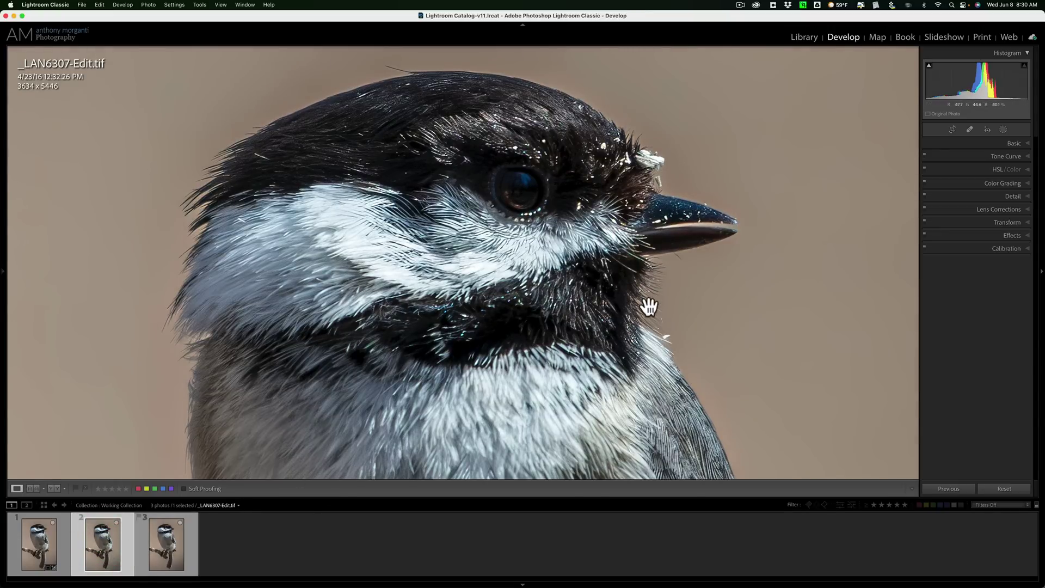
click(158, 531)
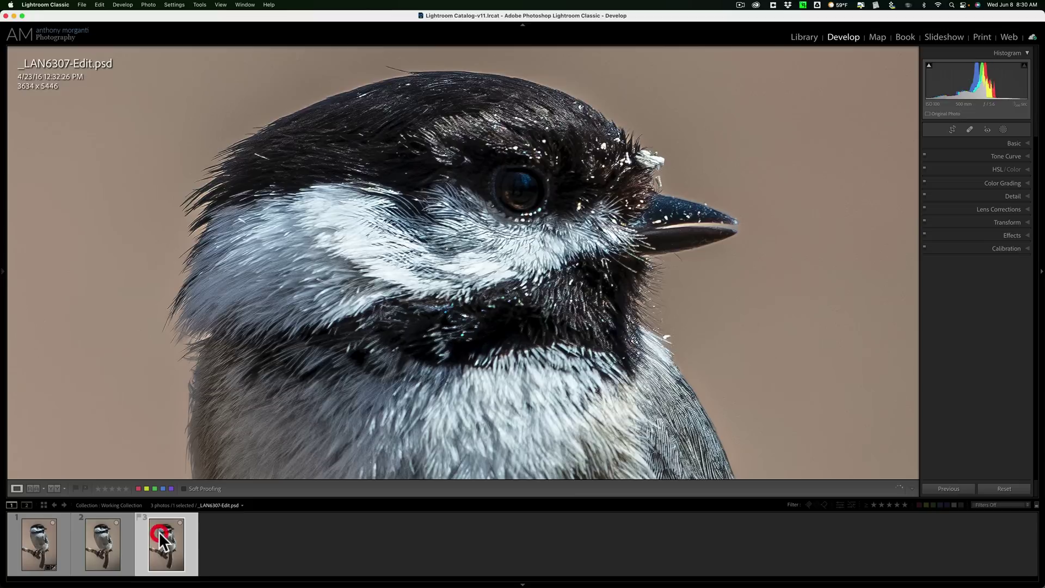
click(104, 540)
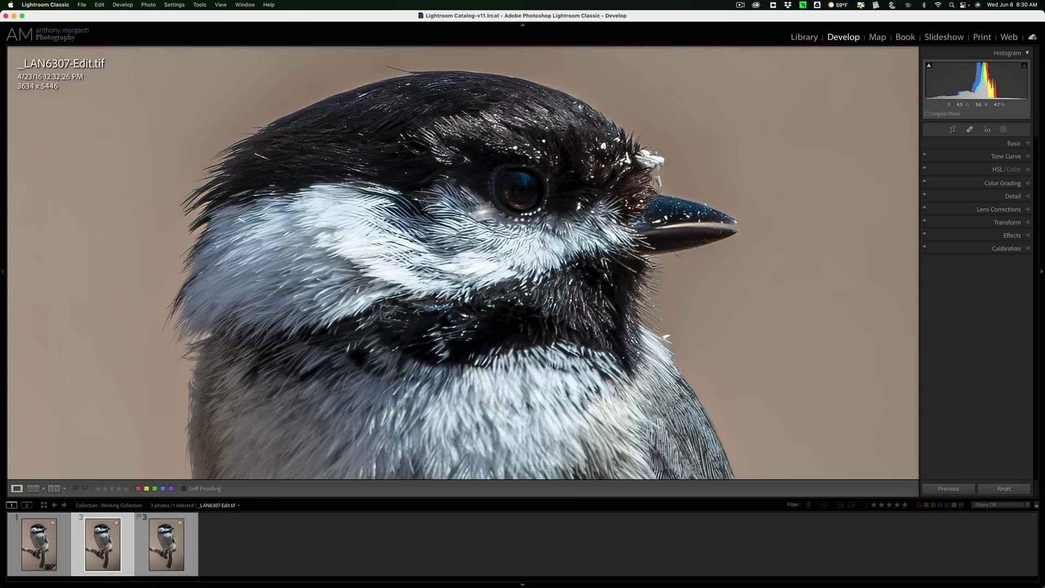
Step: Compare the claws, branch bark and belly feathers between the enlarged TIF and PSD versions at close zoom
click(464, 217)
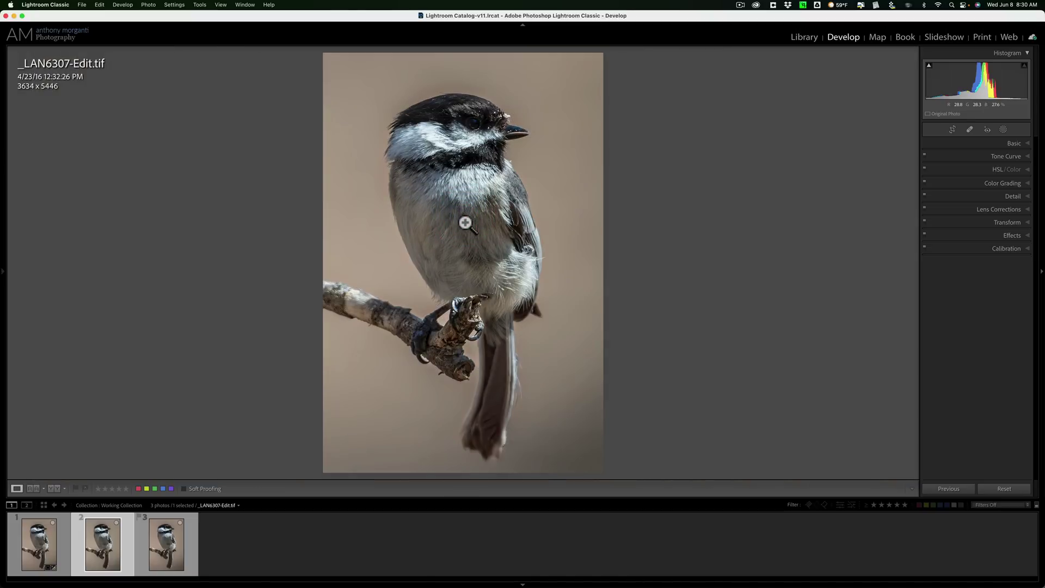
click(460, 311)
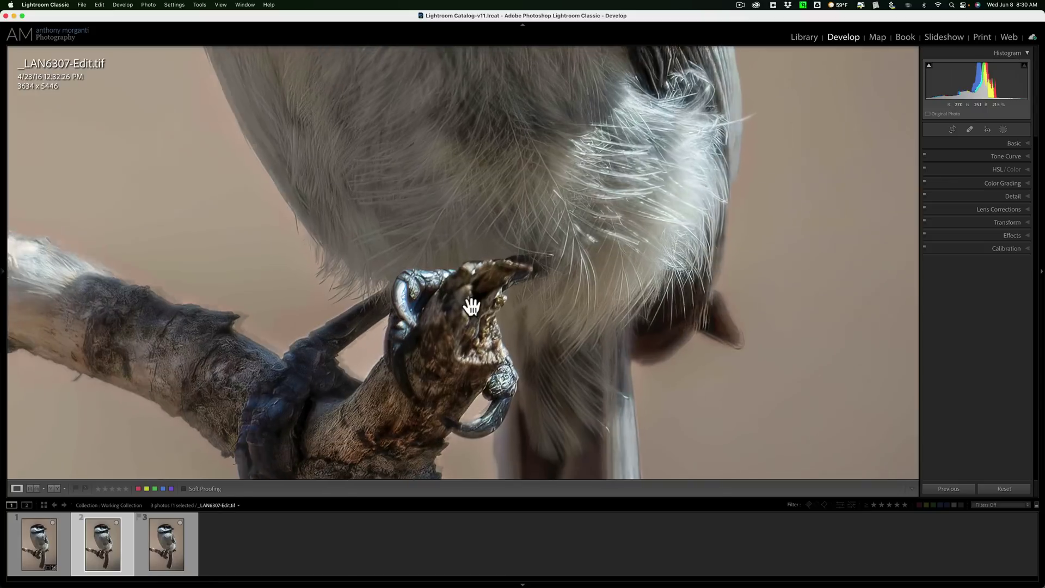
drag(467, 303, 467, 232)
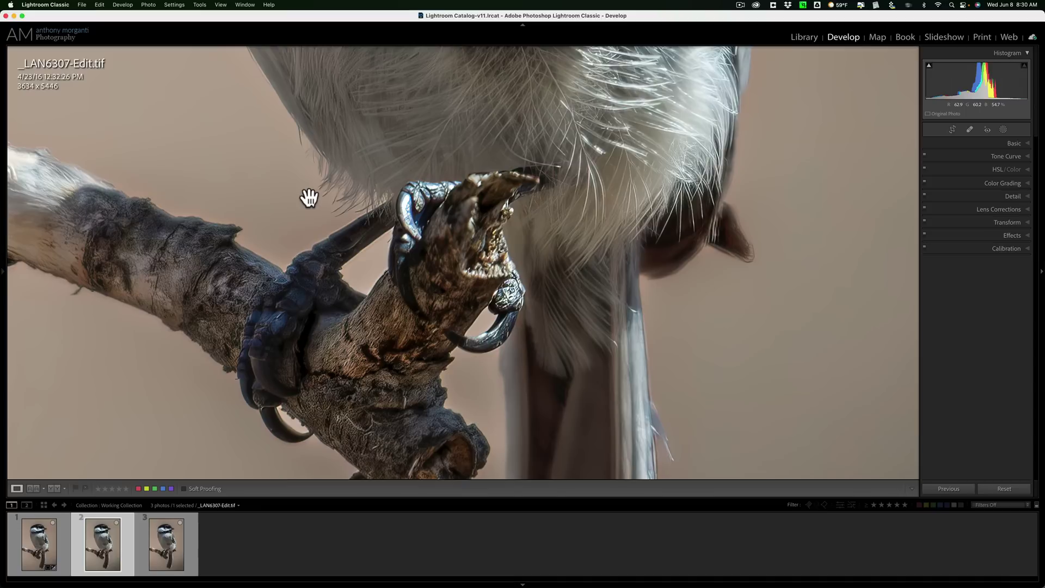
click(167, 537)
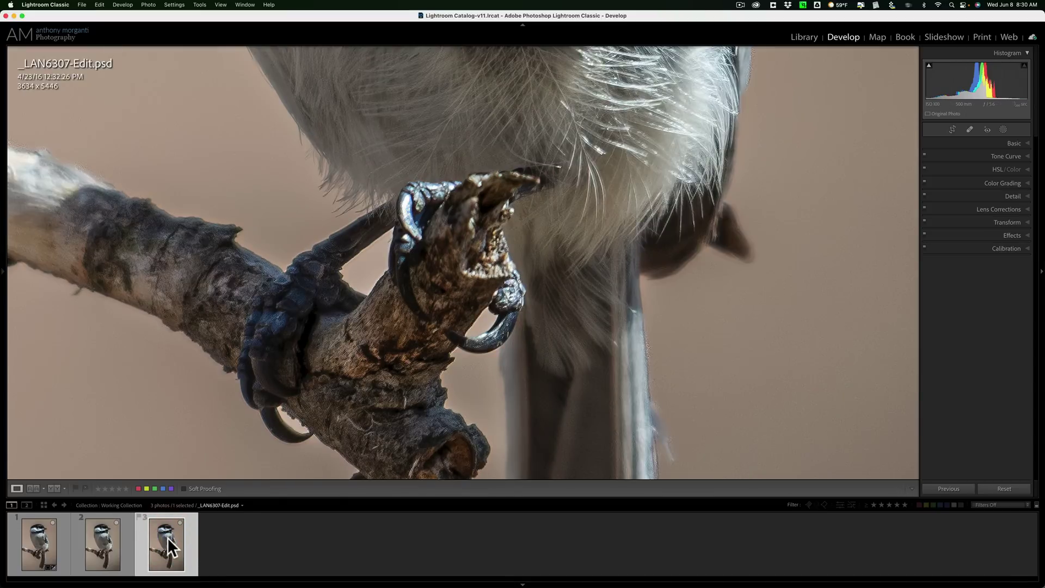
click(99, 536)
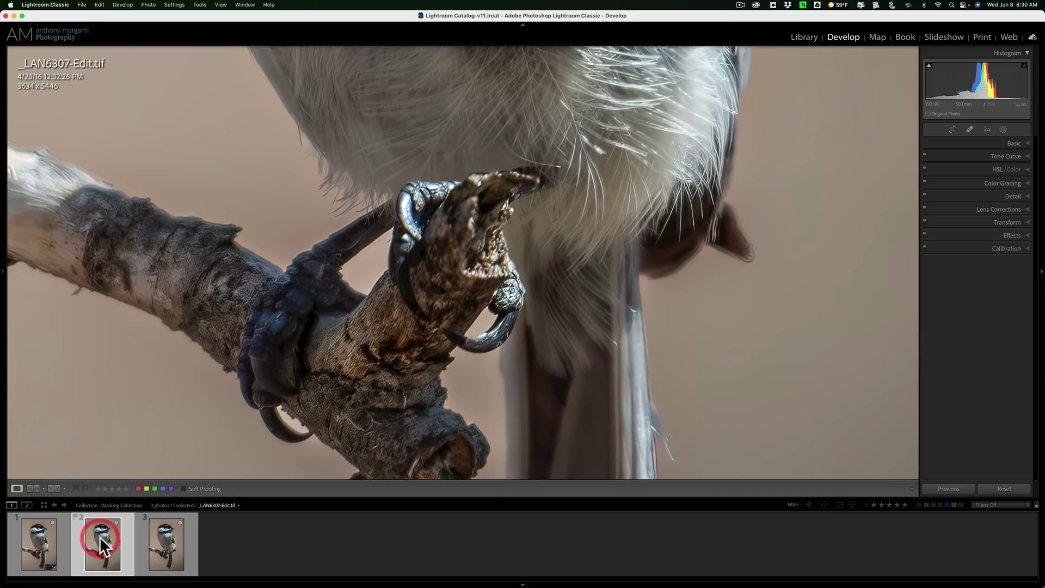
click(163, 538)
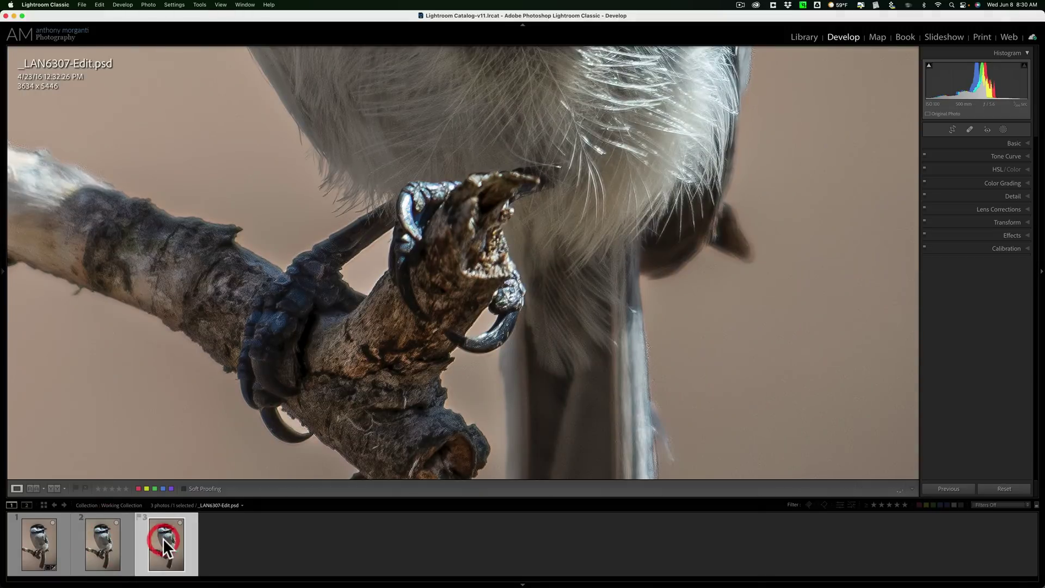
click(100, 539)
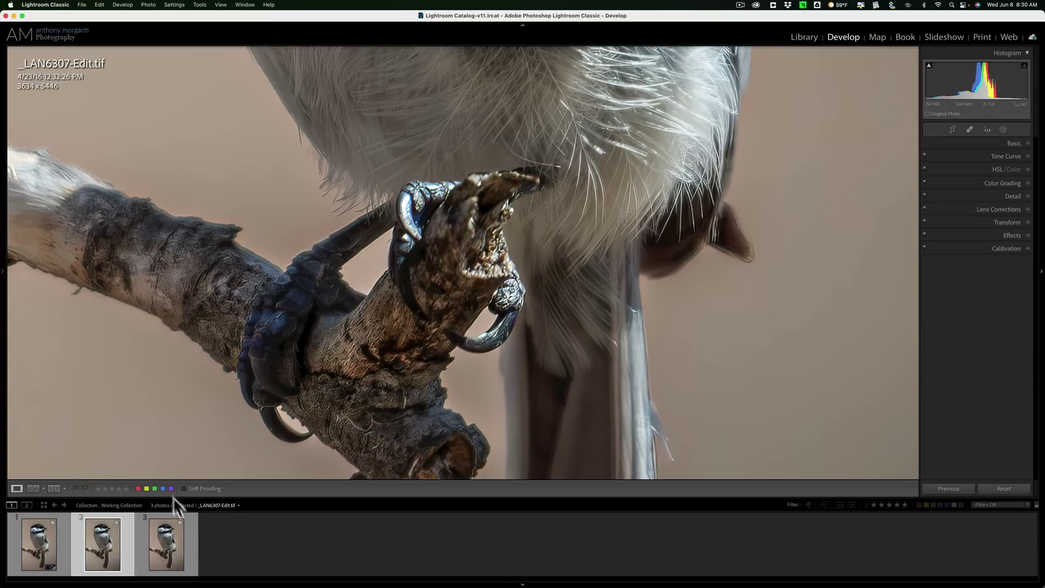
click(168, 548)
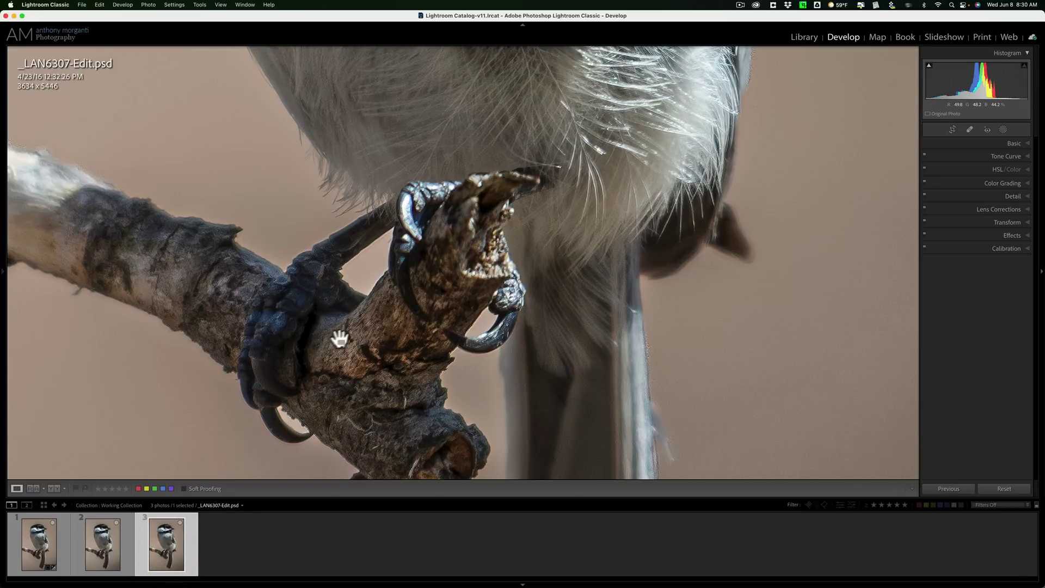
click(102, 537)
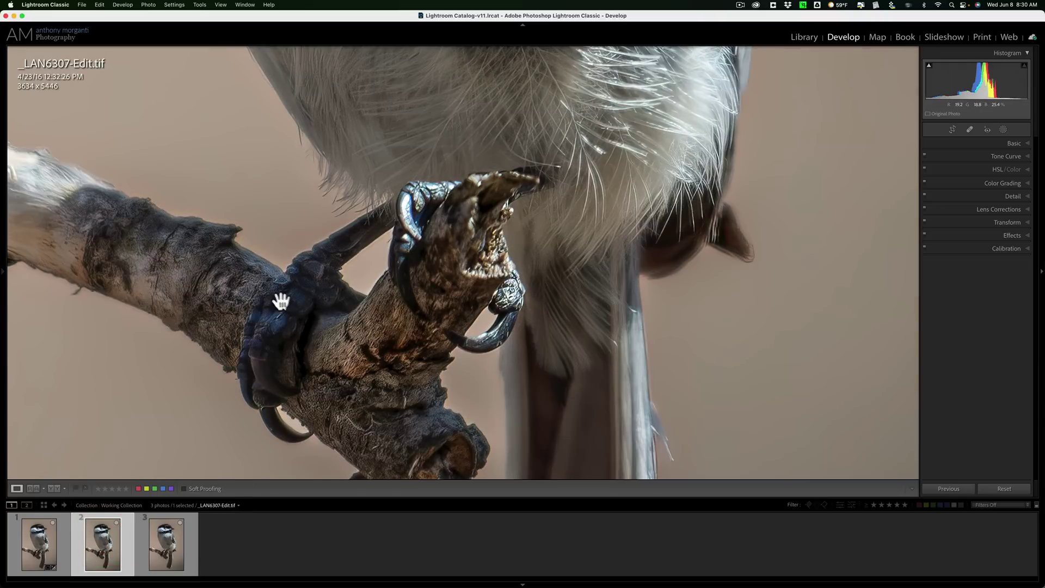
click(172, 532)
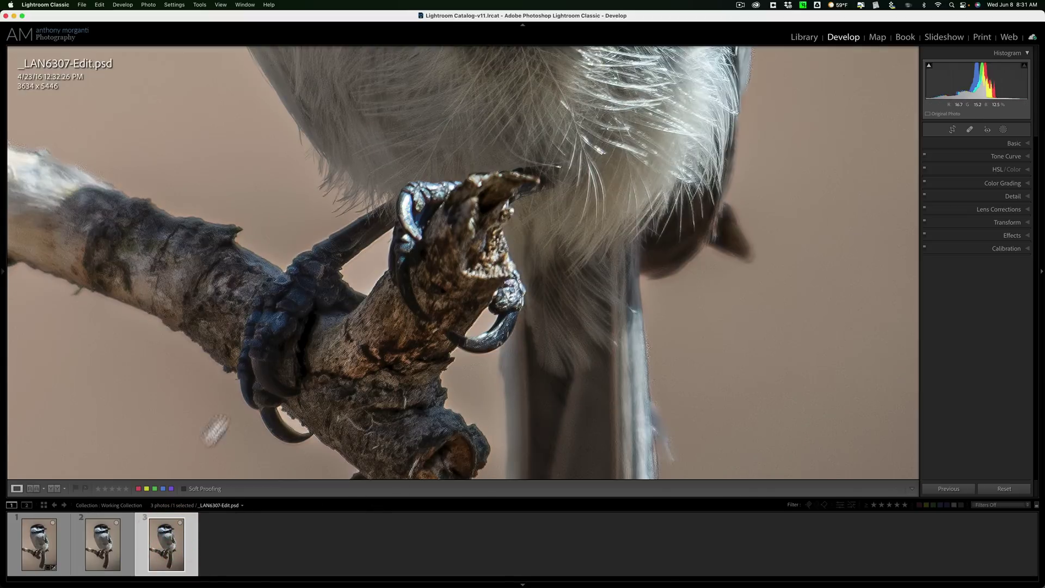
Step: Return to the chickadee's head and compare the eye and beak detail in the enlarged PSD and TIF again
click(448, 136)
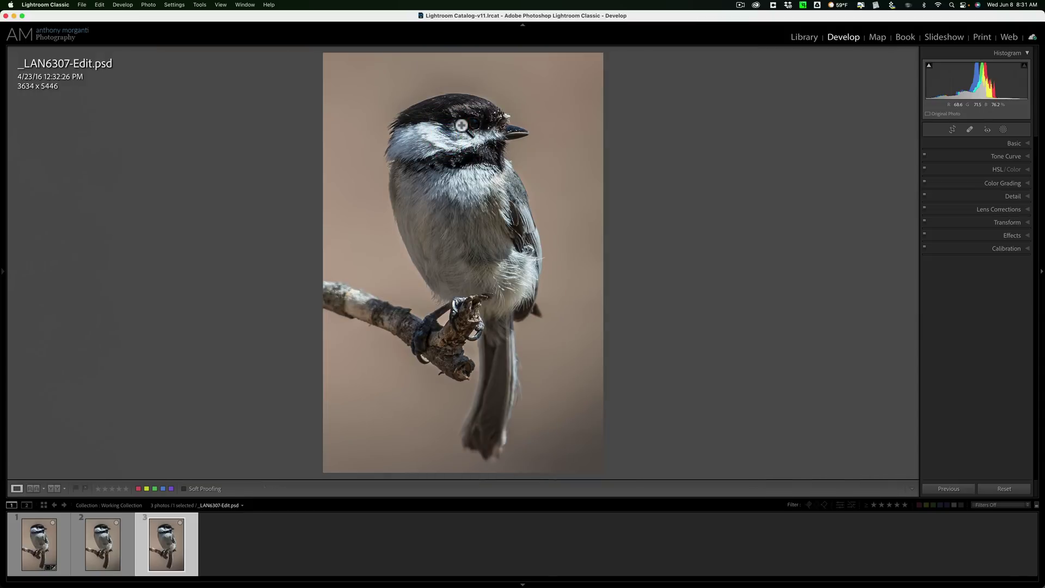
drag(461, 125, 456, 230)
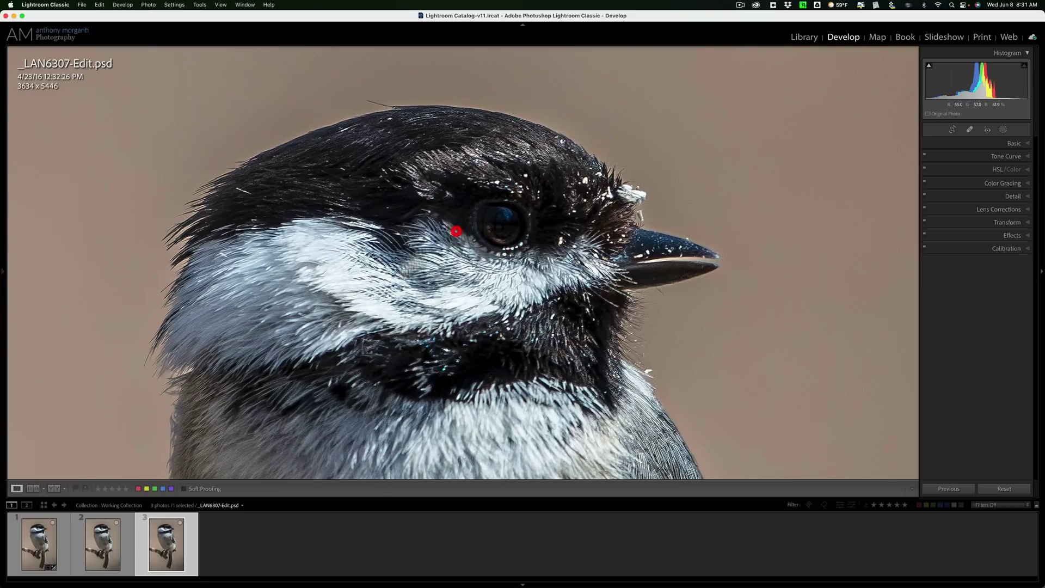
click(108, 539)
click(161, 540)
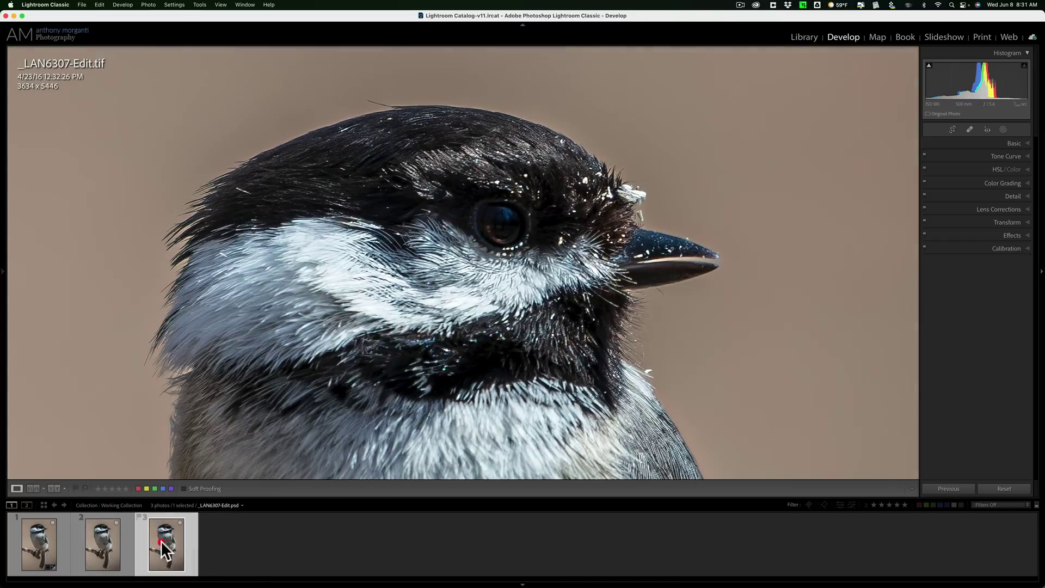
click(99, 534)
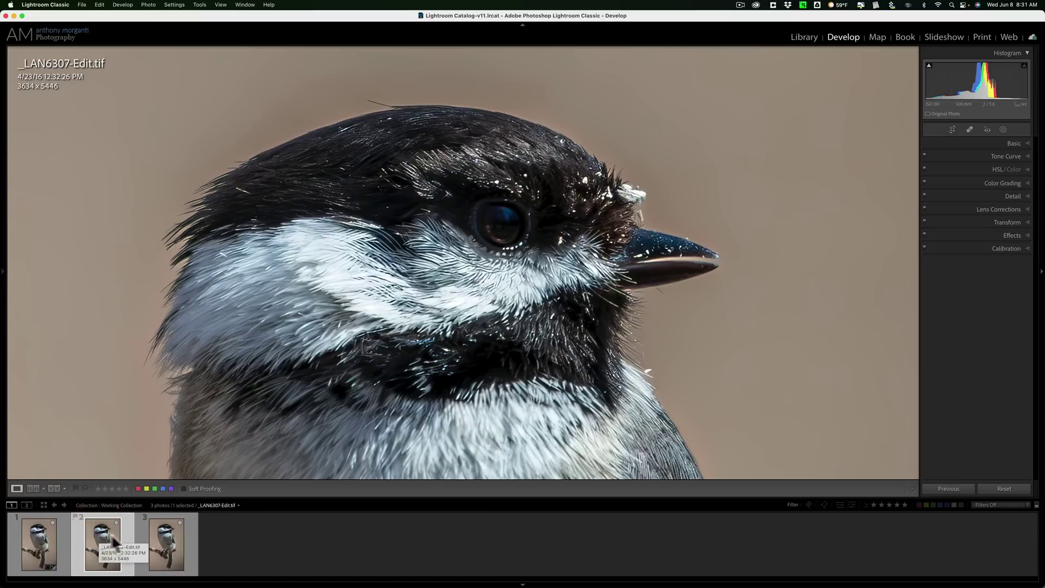
click(165, 530)
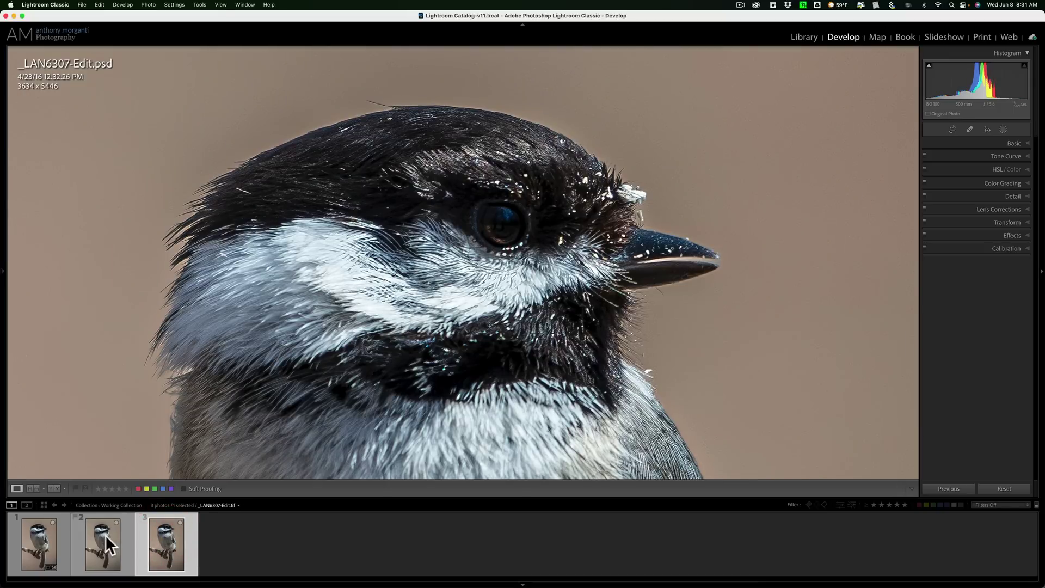
click(105, 534)
click(162, 541)
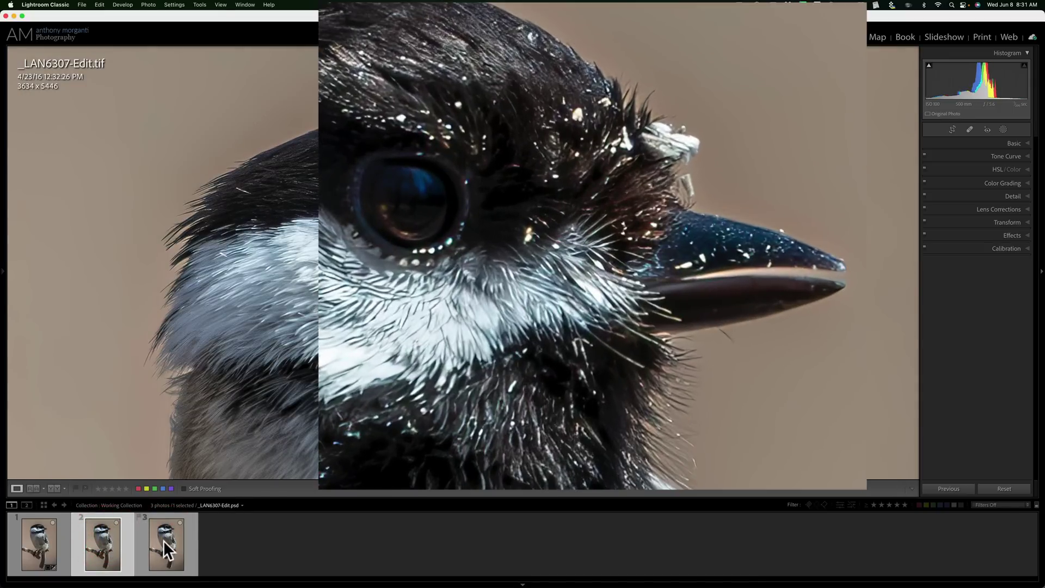
click(164, 540)
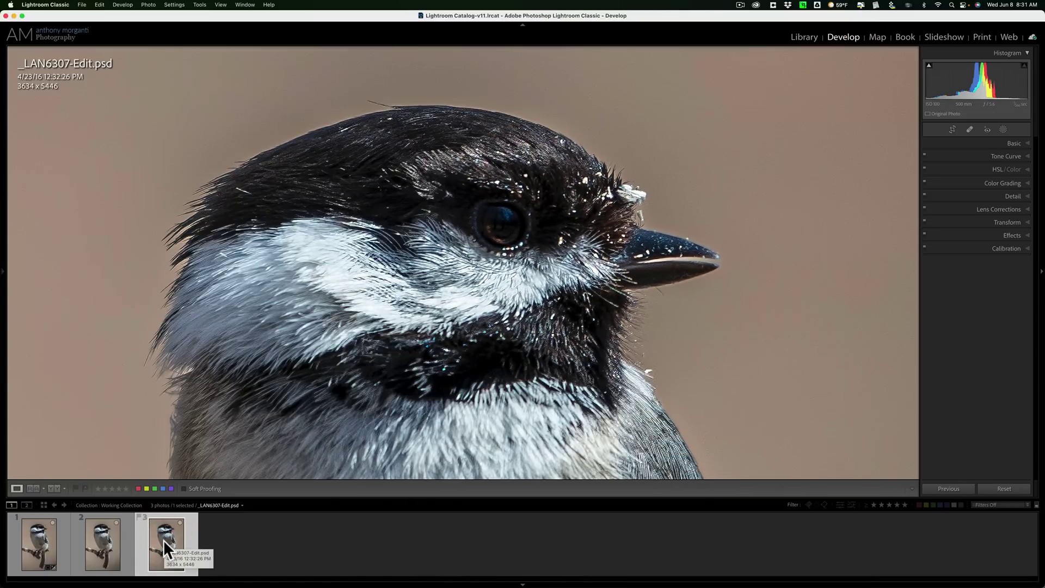
Step: View the original NEF at the same head area, followed by the enlarged TIF and PSD for comparison
click(44, 536)
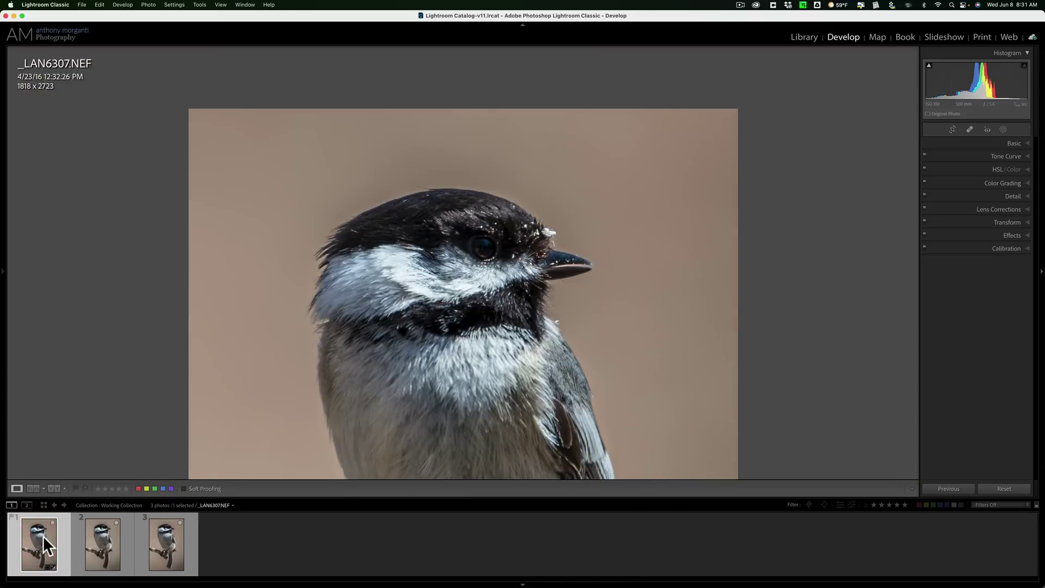
click(100, 543)
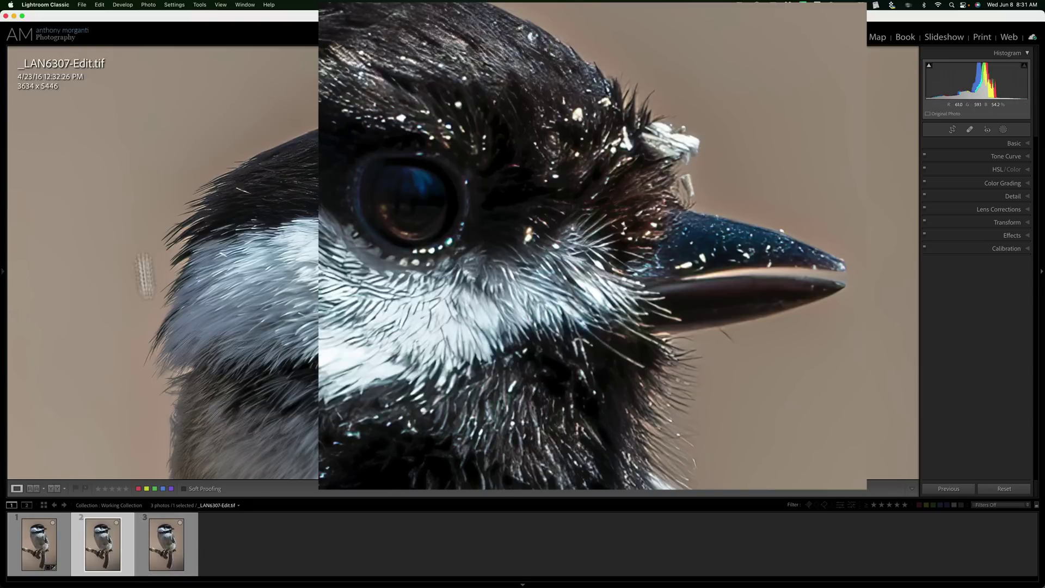
click(165, 538)
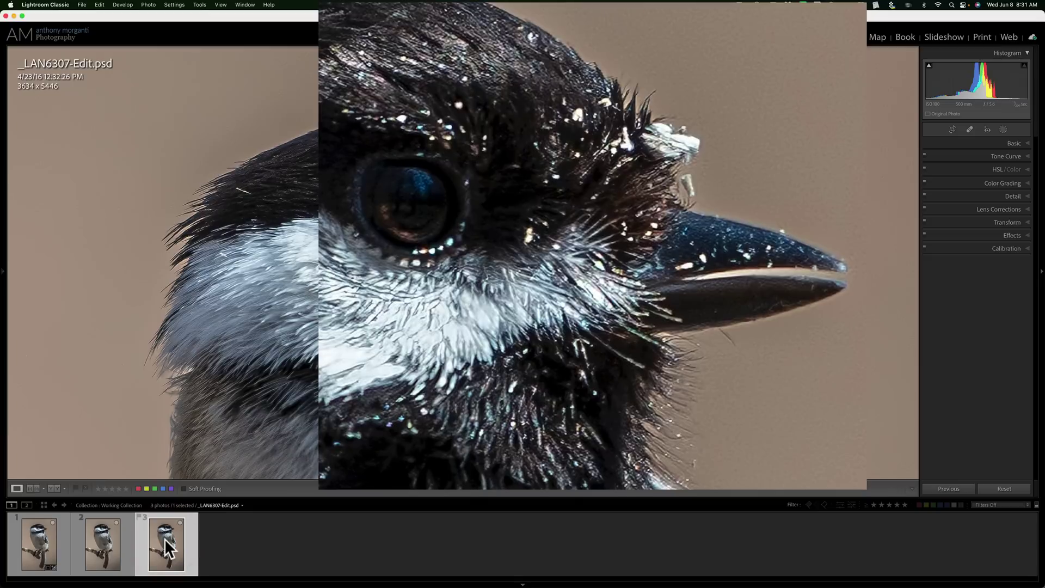